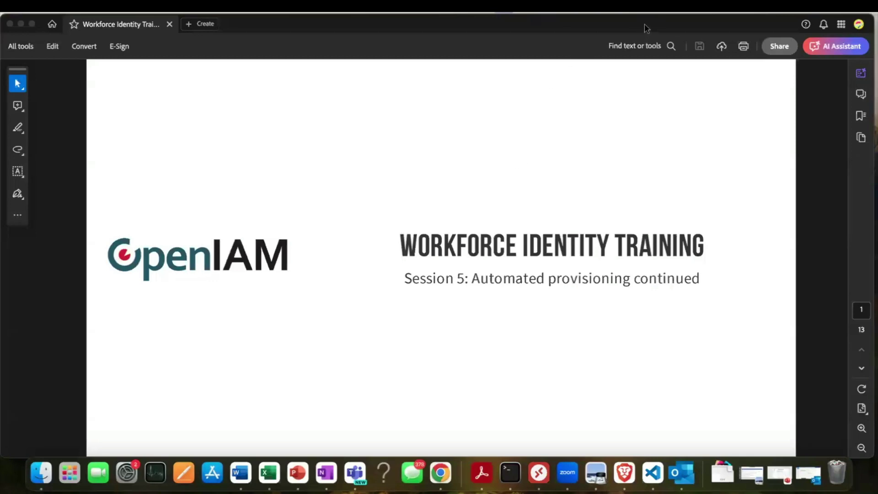
- Focus the Workforce Identity training deck and advance from the title slide to page 2, Agenda
mouse_move(642, 21)
left_mouse_down()
mouse_move(630, 21)
mouse_move(646, 18)
left_mouse_up()
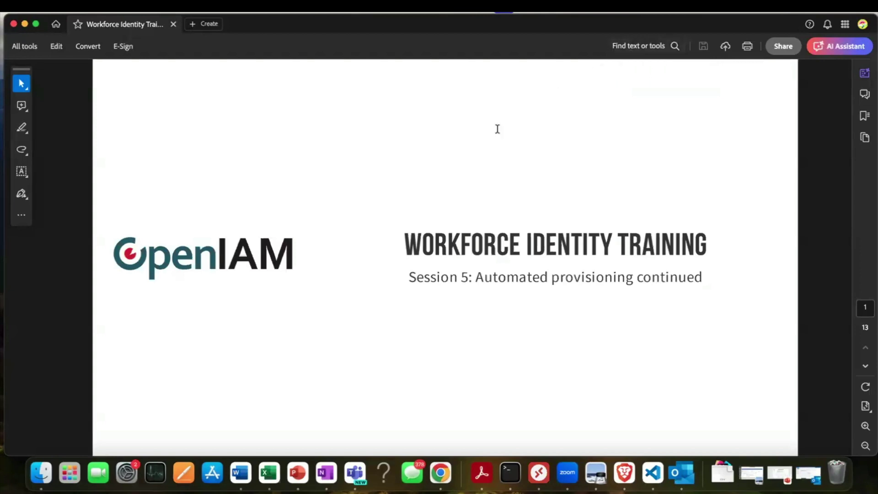
key("Down")
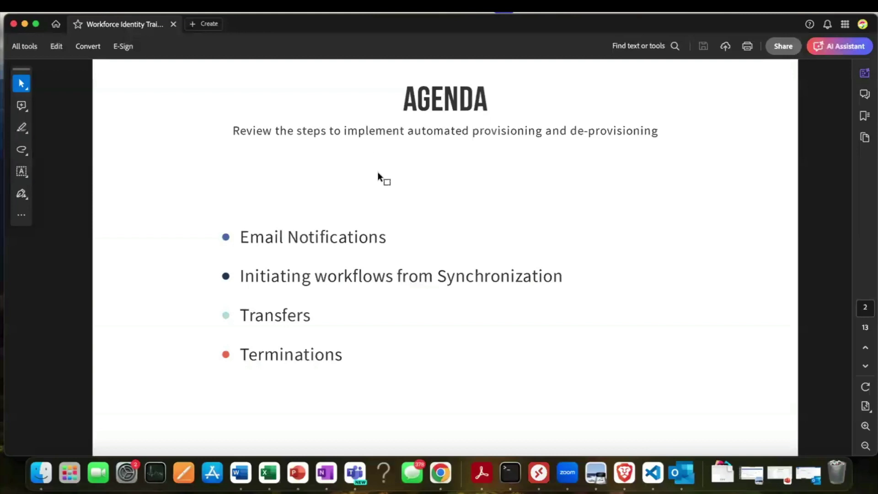
- Scroll down to page 3, the Configuring SMTP slide with its mailbox field table
scroll(378, 173, "down", 2)
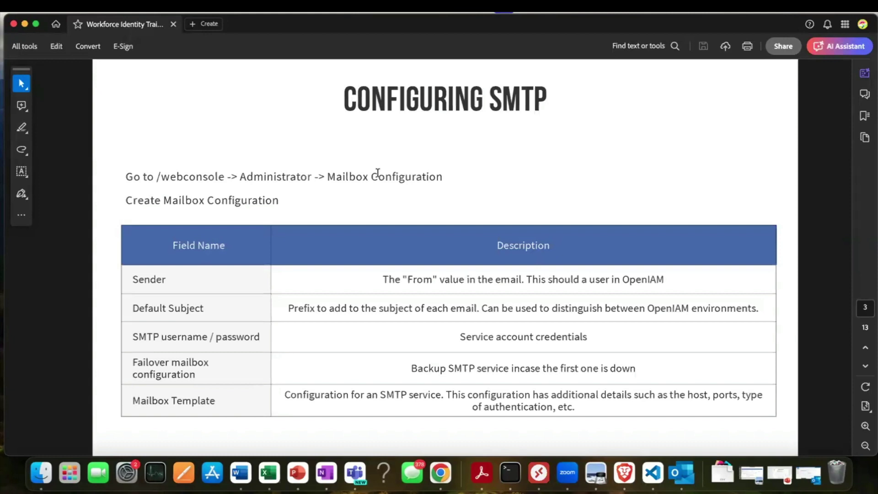
- Scroll to page 4, SMTP Sample Configuration, then minimize Acrobat to reveal the desktop
scroll(373, 178, "down", 1)
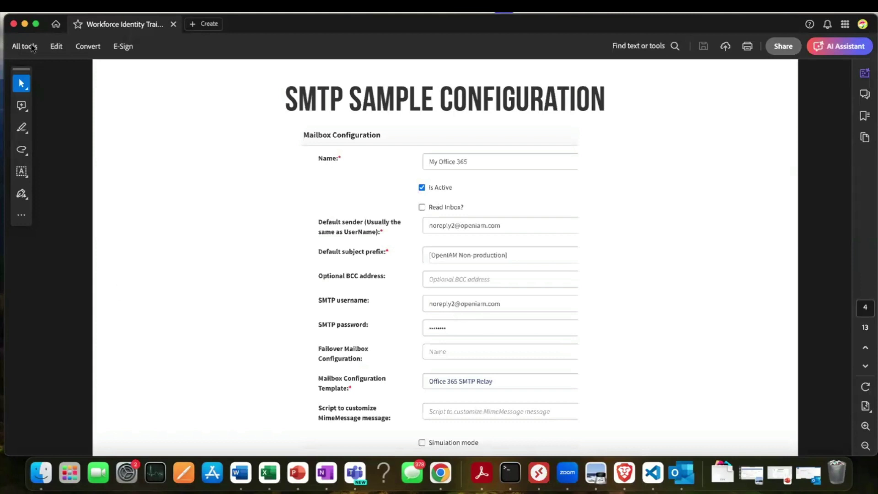
left_click(24, 24)
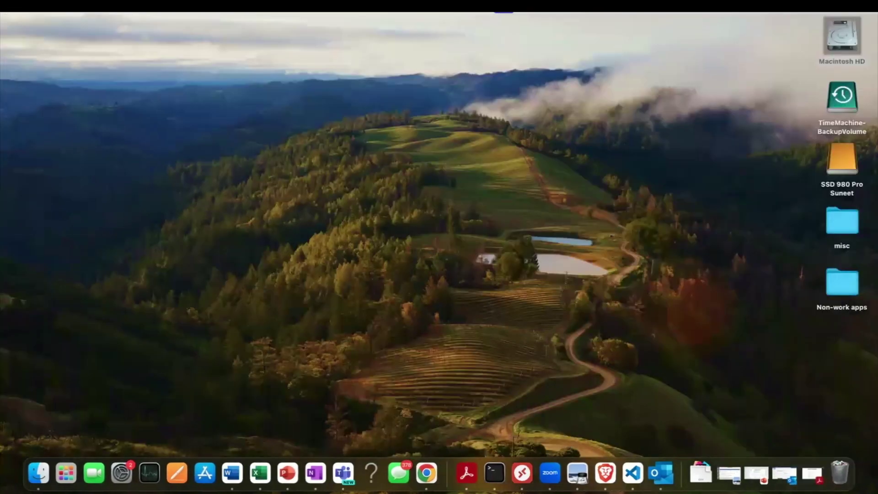
- In Brave, go through User Admin > User Search to Administration > Mailbox Configurations, showing Current Migrated (smtp.gmail.com:465)
left_click(614, 470)
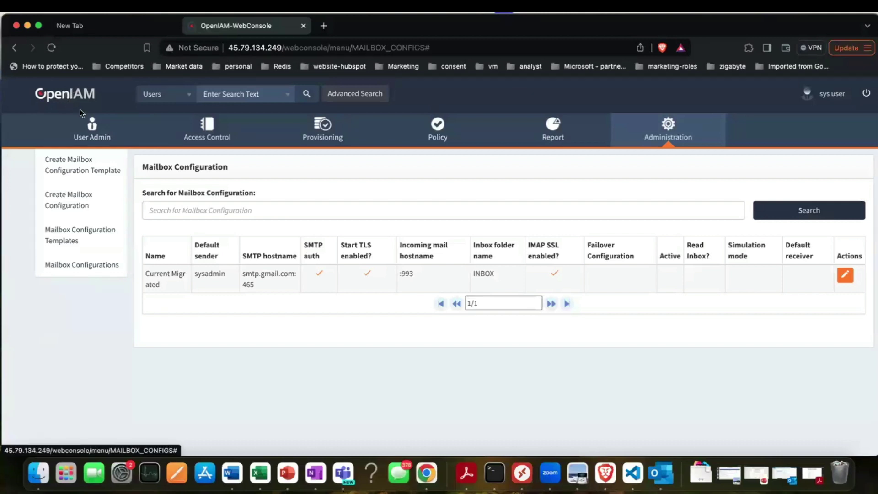
mouse_move(95, 129)
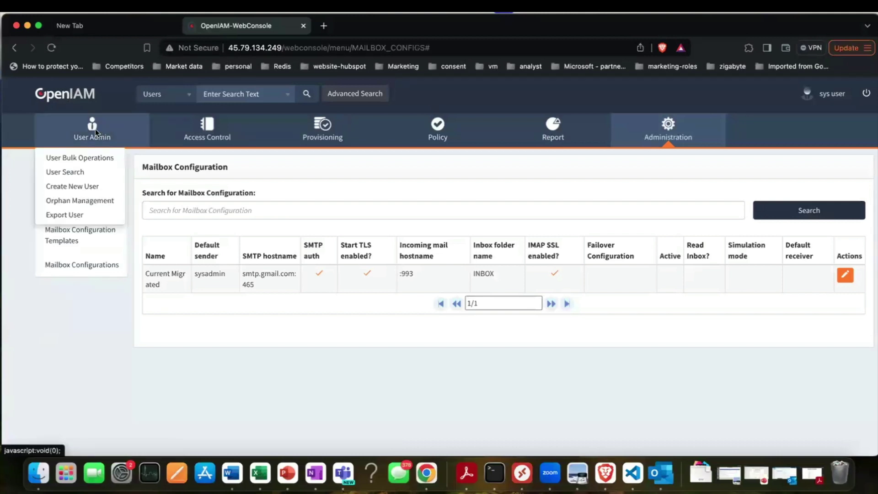
left_click(70, 172)
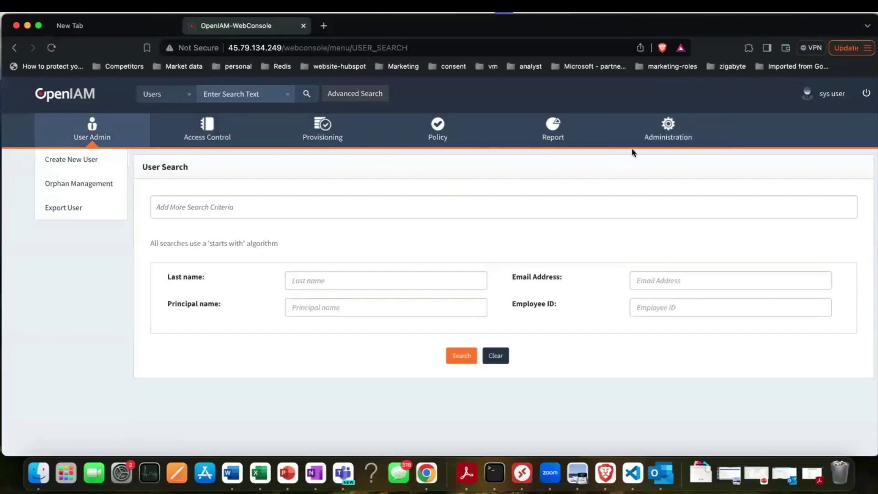
left_click(672, 127)
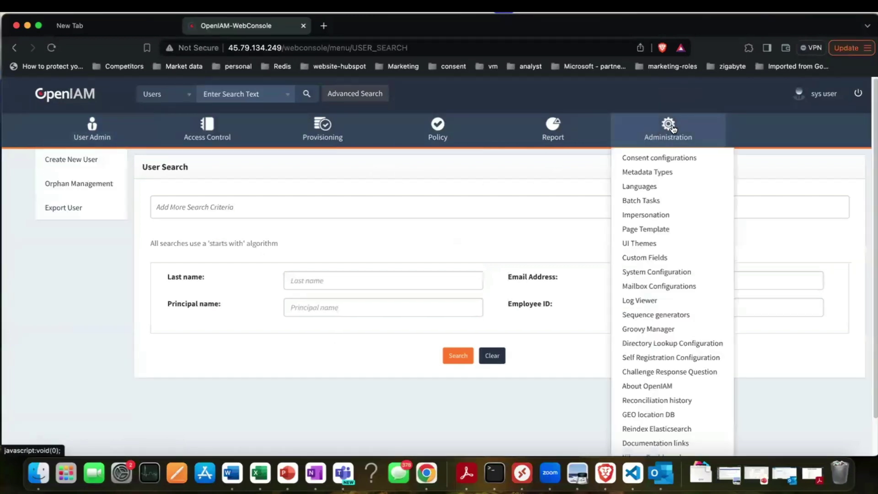
left_click(650, 287)
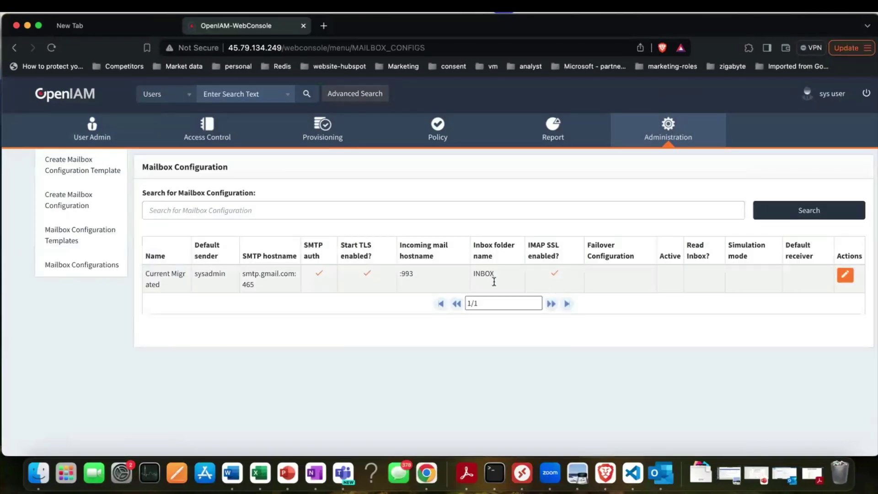
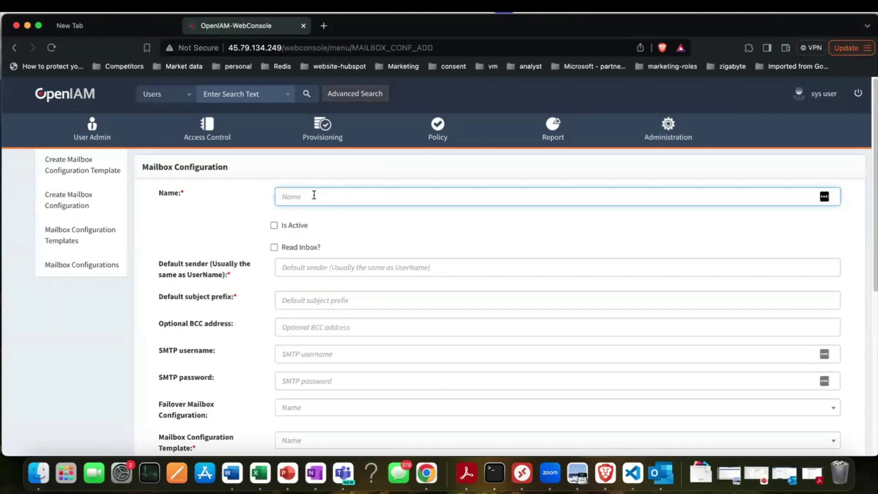
- Name the configuration 'Test O365 configuration', mark it active, and paste the noreply sender address
type("Test O365 configuration")
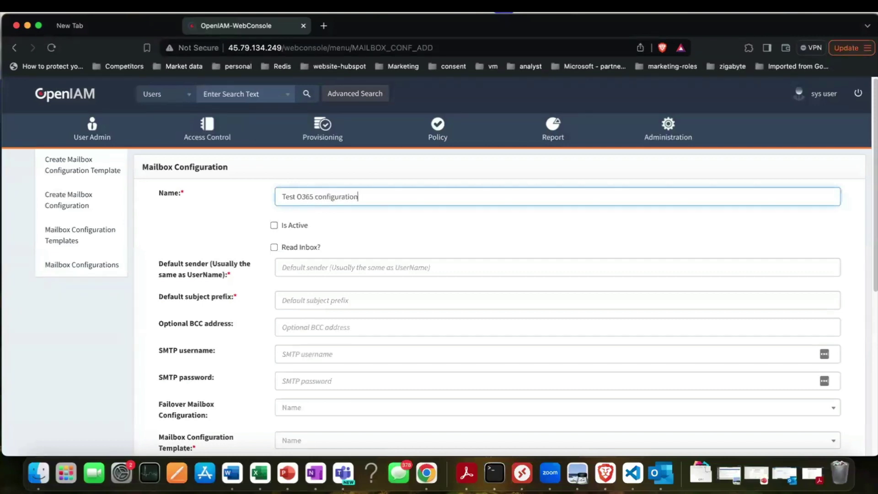
left_click(274, 225)
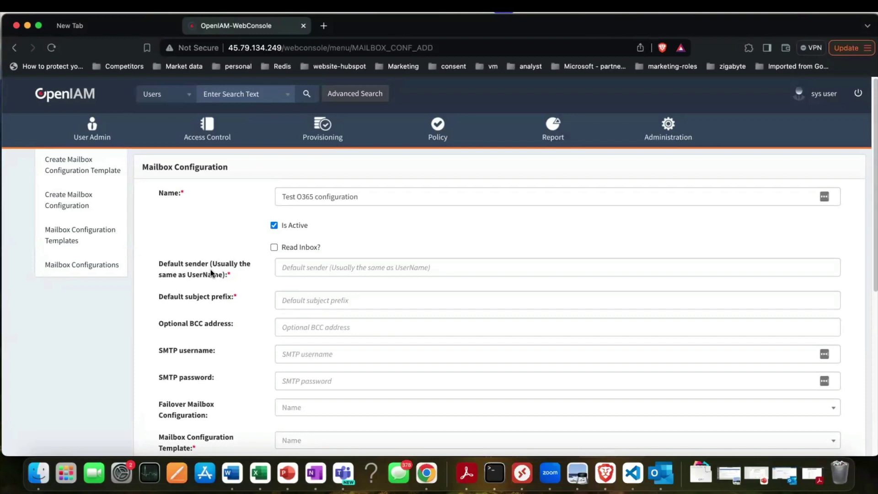
left_click(323, 270)
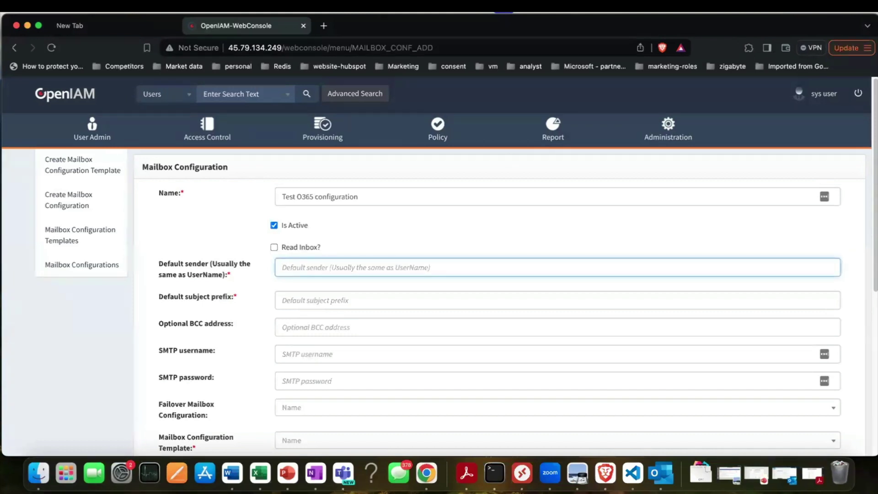
key("super+Tab")
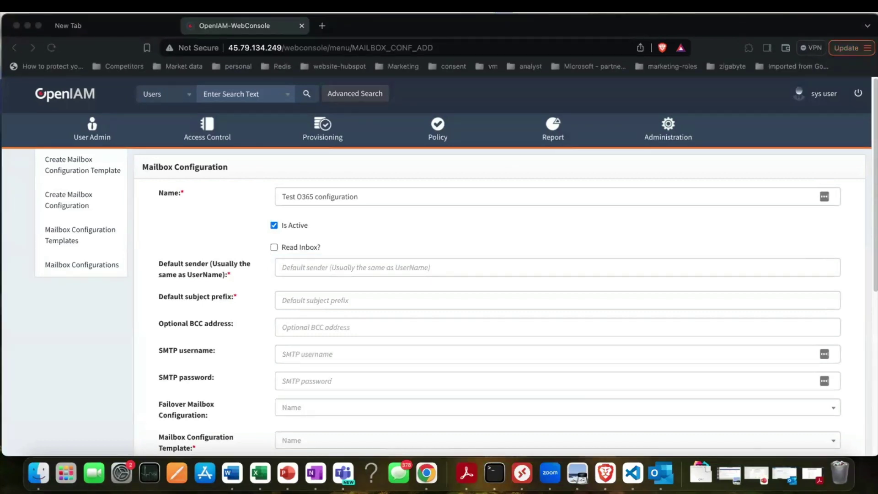
left_click(325, 264)
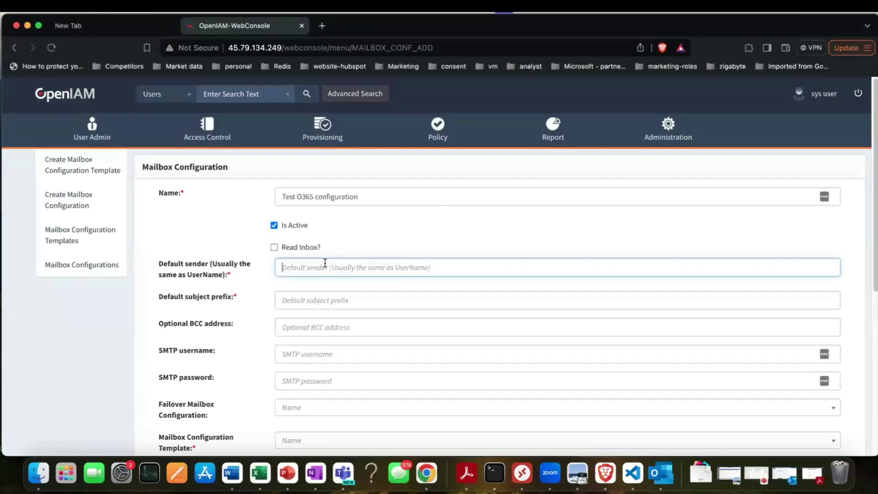
key("super+v")
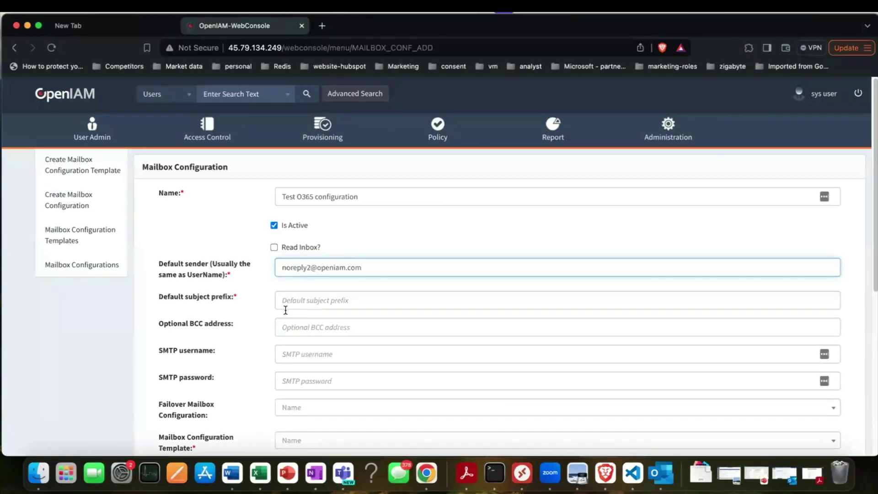
- Set the subject prefix to '[OpenIAM UAT]' and paste the noreply address as SMTP username
left_click(312, 298)
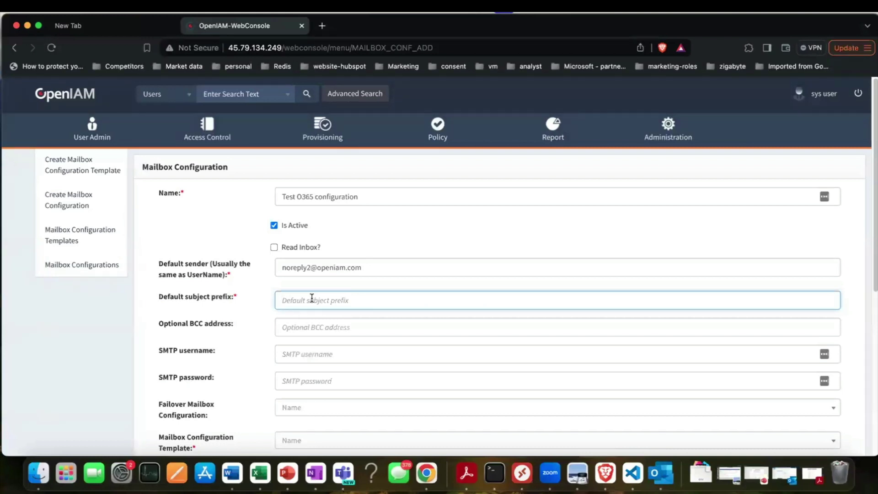
type("[]")
type("OpenIAM")
key("Right")
type("UAT")
left_click(303, 357)
key("super+v")
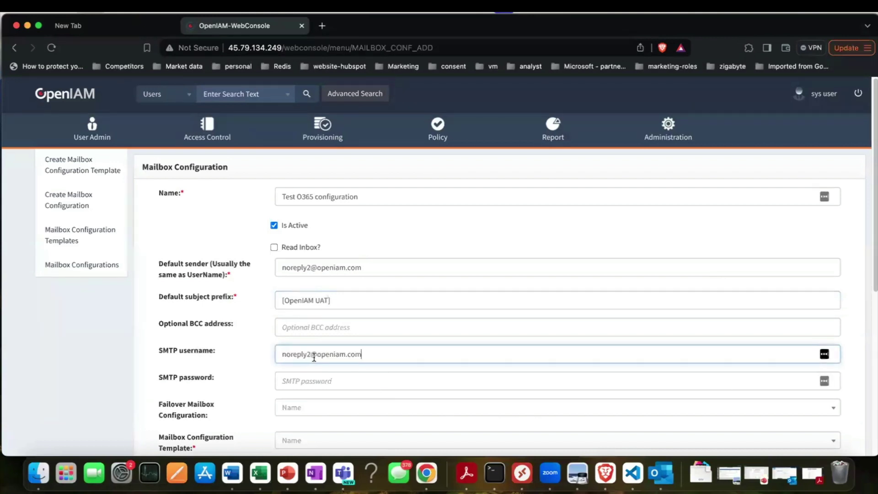
key("super+Tab")
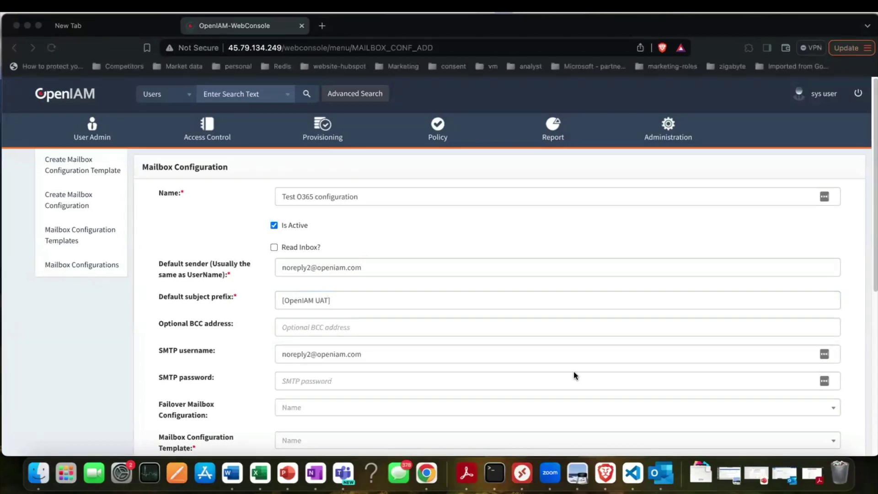
- Paste the SMTP account password into the SMTP password field
key("super+Tab")
left_click(337, 378)
key("super+v")
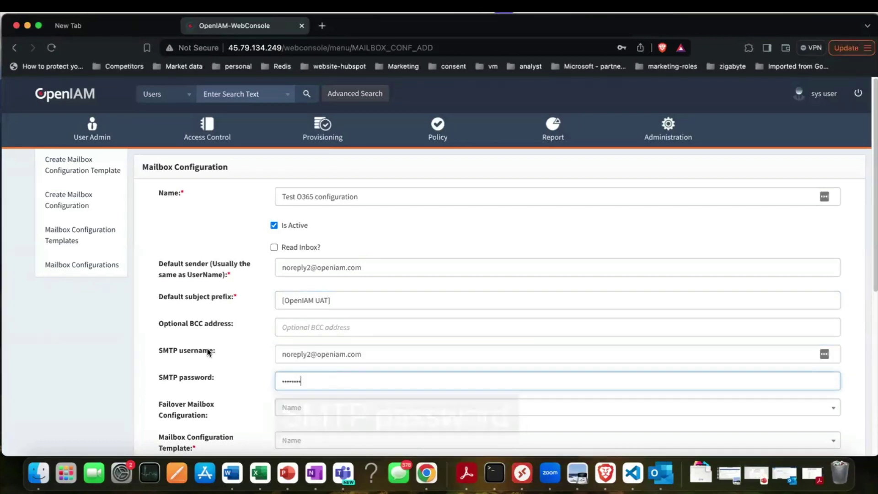
scroll(208, 352, "down", 4)
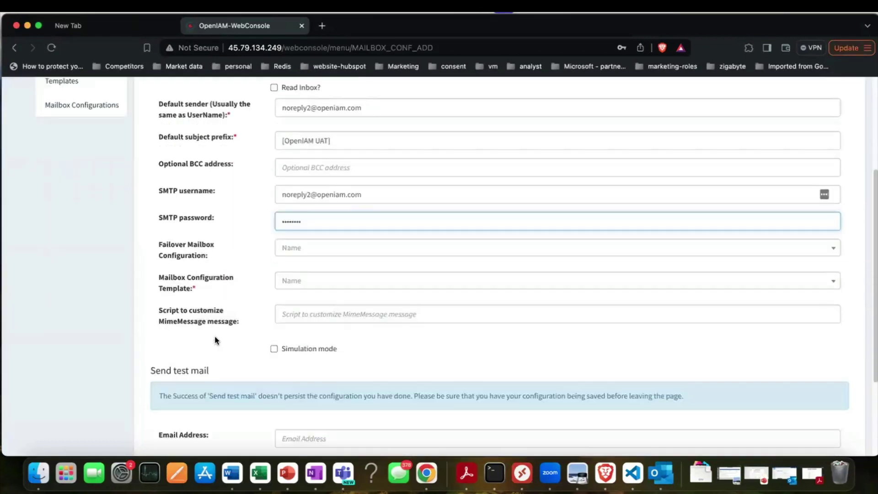
- Leave Failover with no configuration selected and Simulation mode unchecked
left_click(209, 255)
left_click(296, 249)
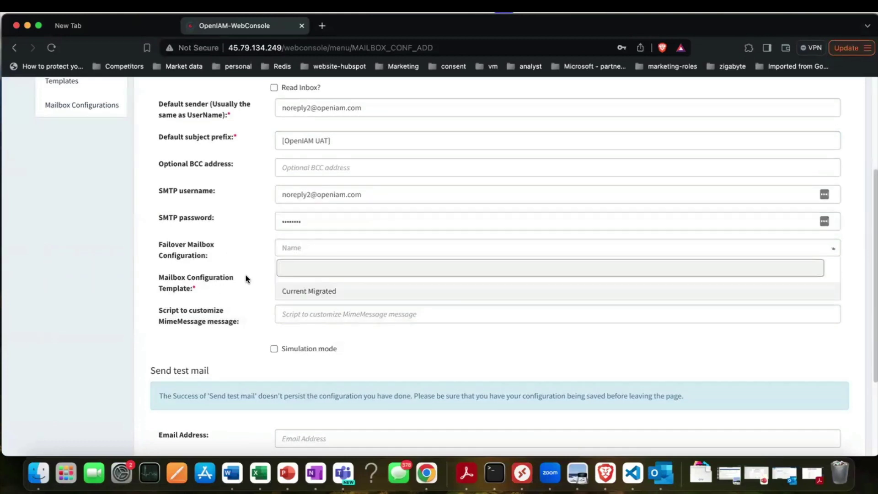
left_click(243, 252)
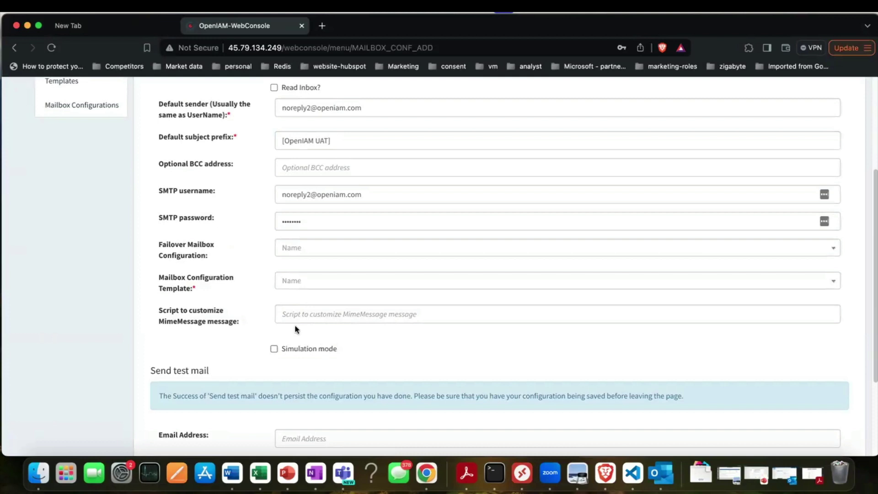
scroll(303, 297, "down", 3)
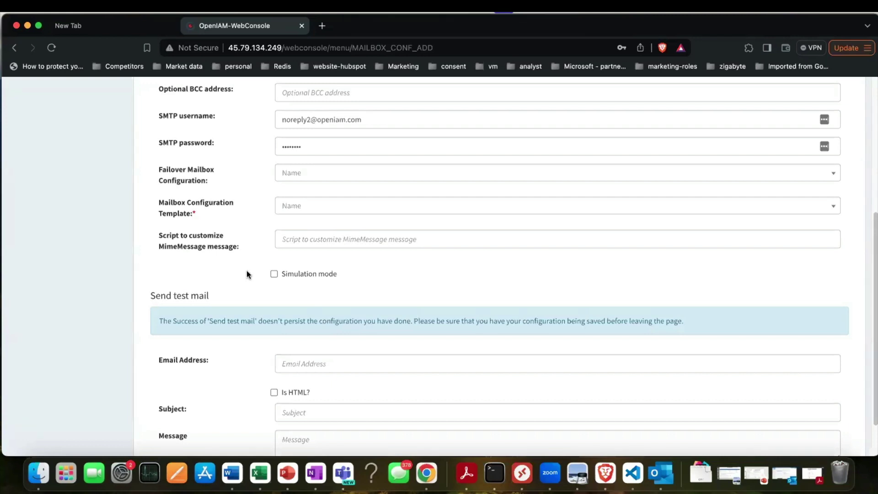
left_click(274, 273)
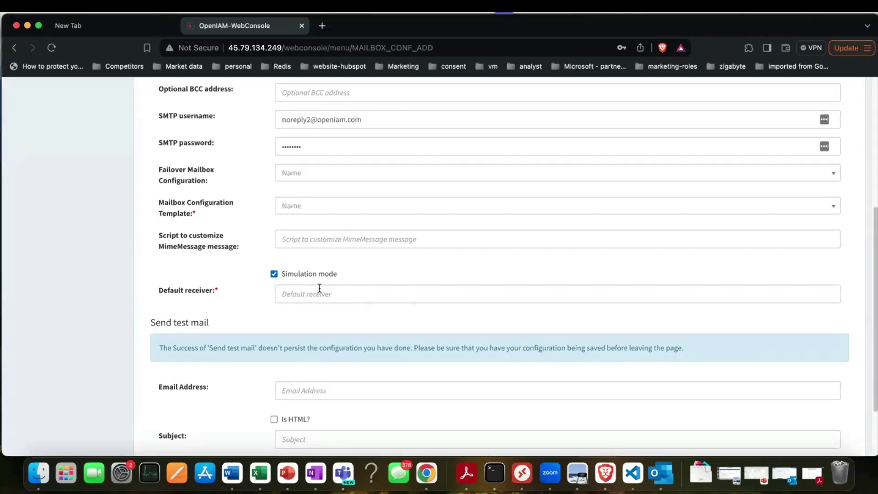
left_click(274, 273)
scroll(332, 231, "down", 2)
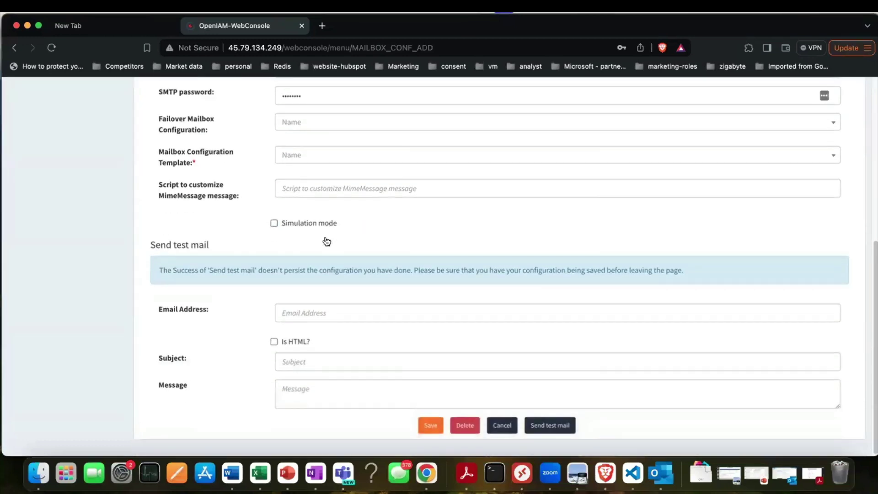
- Choose the Office 365 SMTP Relay mailbox configuration template and save the configuration
left_click(430, 426)
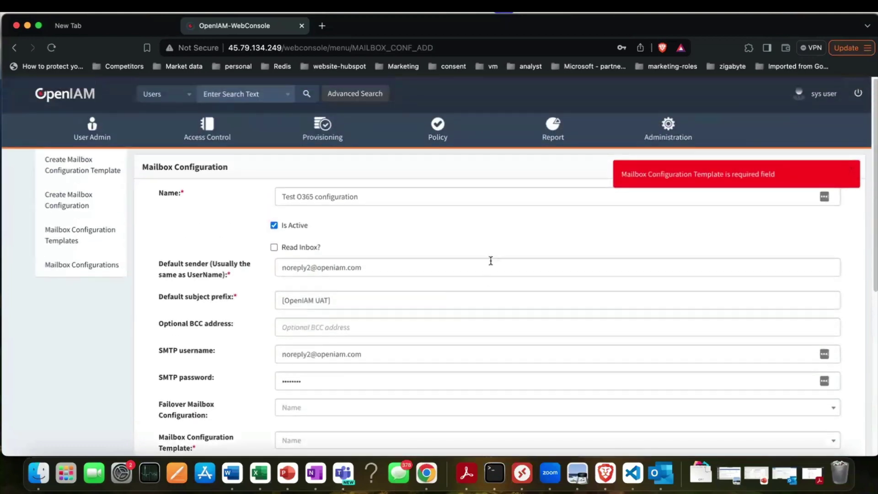
scroll(489, 262, "down", 5)
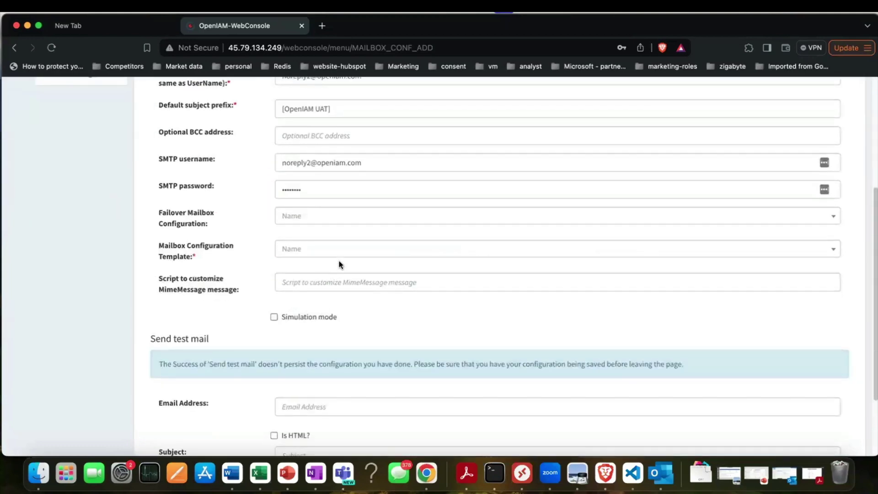
left_click(308, 248)
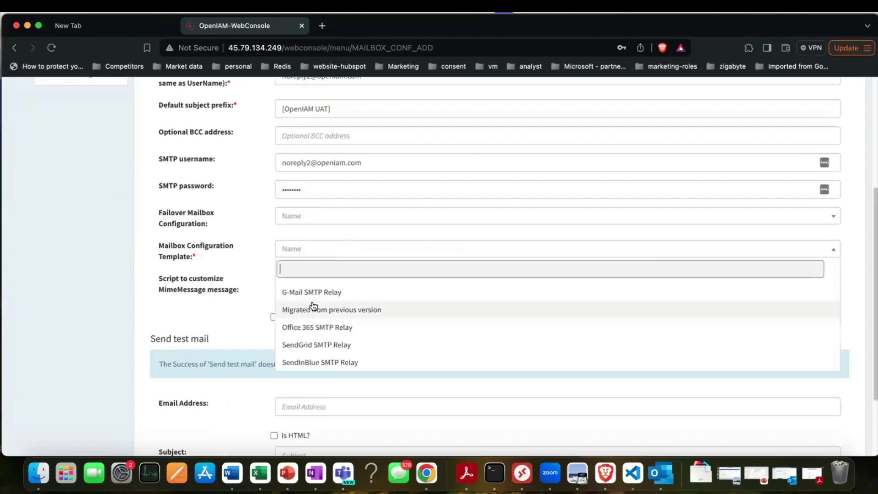
left_click(307, 328)
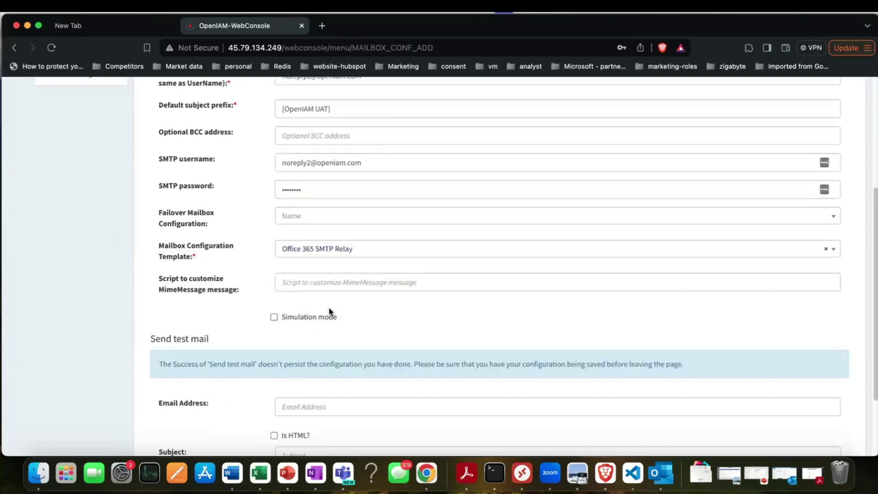
scroll(325, 320, "down", 2)
scroll(331, 410, "up", 2)
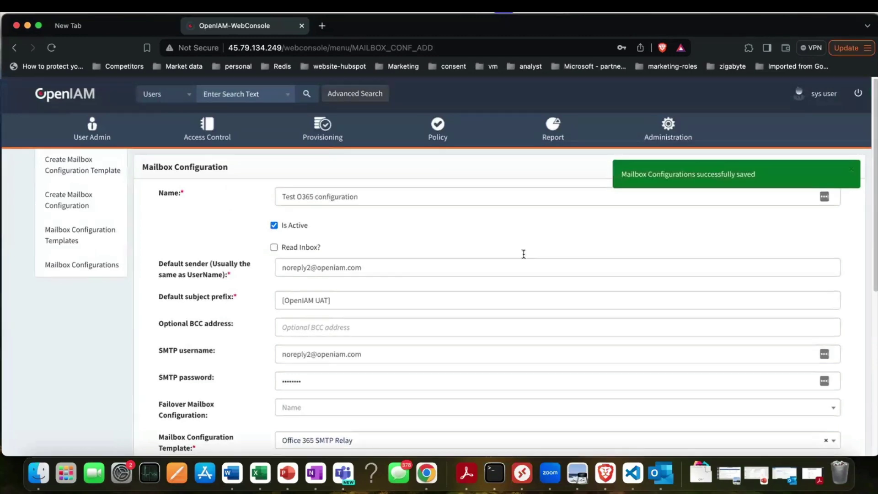
scroll(437, 247, "down", 6)
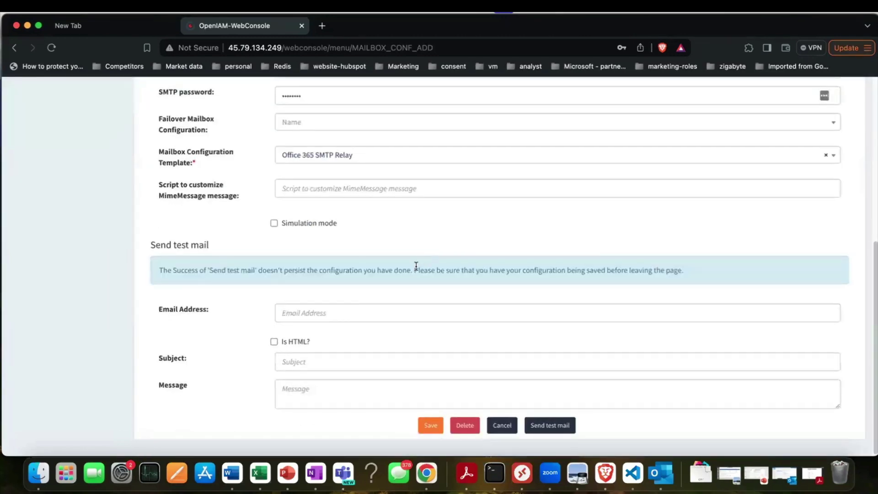
- Send a test mail to the recipient's e-mail address with subject 'Test session #5' and message 'Test message 1'
left_click(314, 312)
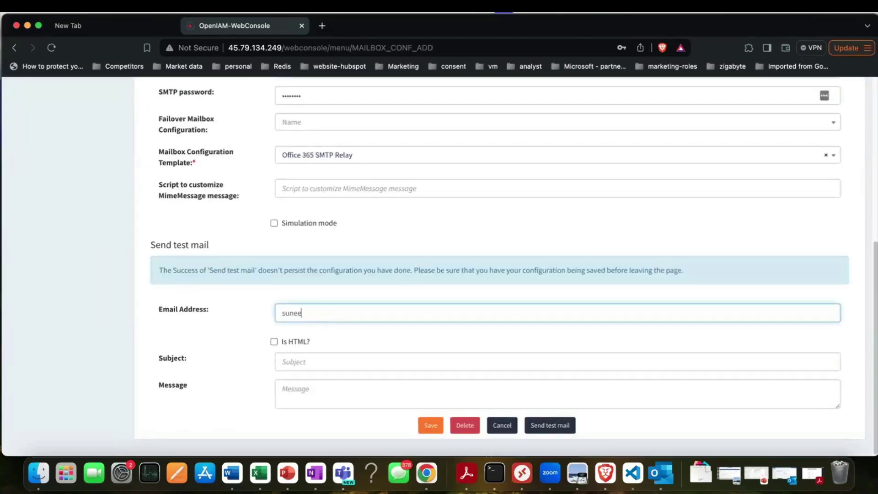
left_click(287, 362)
type("Te")
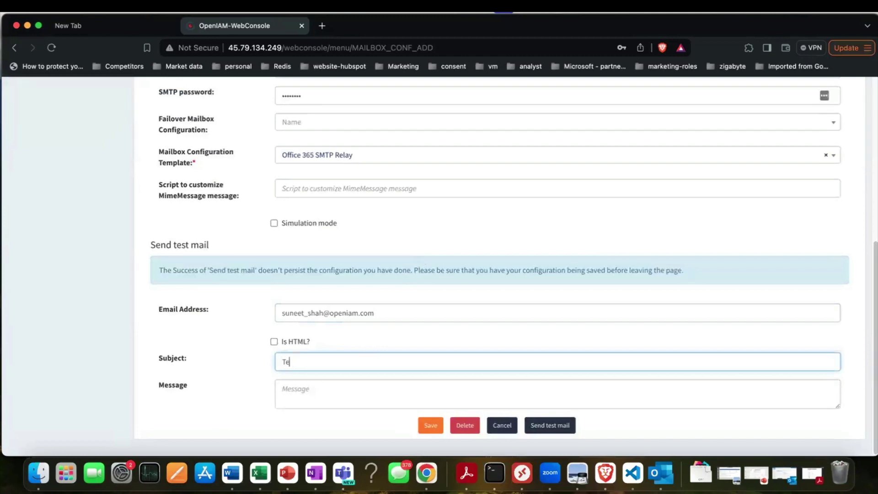
type("st session #4")
key("BackSpace")
type("5")
left_click(284, 388)
type("Test")
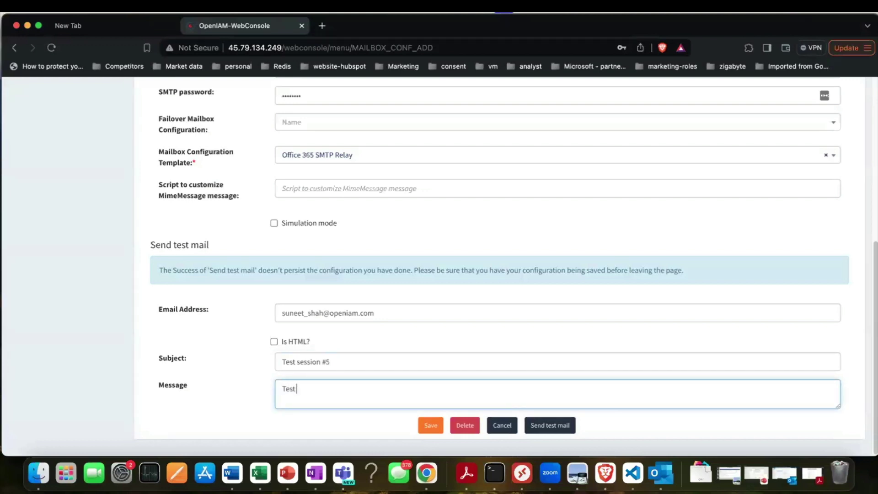
type(" message 1")
left_click(547, 432)
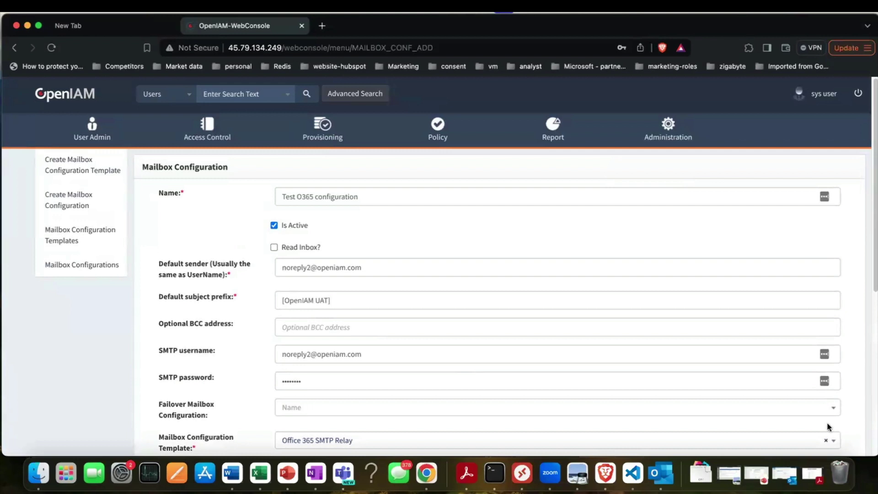
left_click(662, 476)
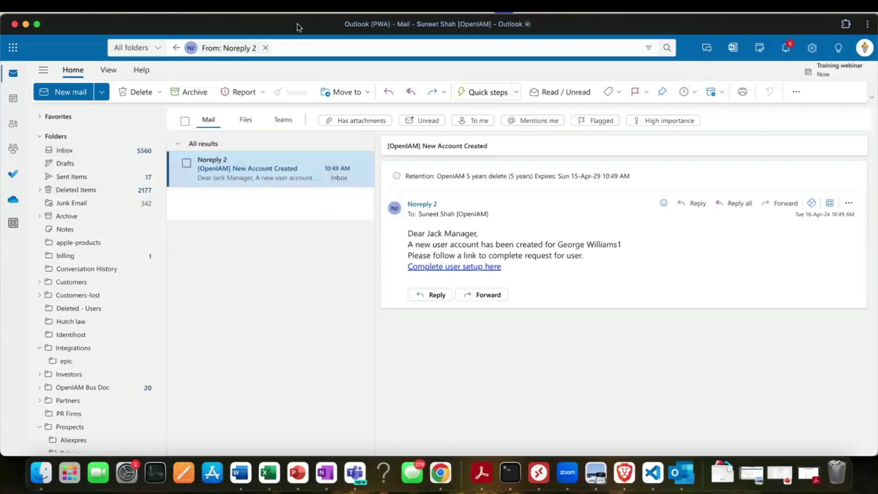
key("super+m")
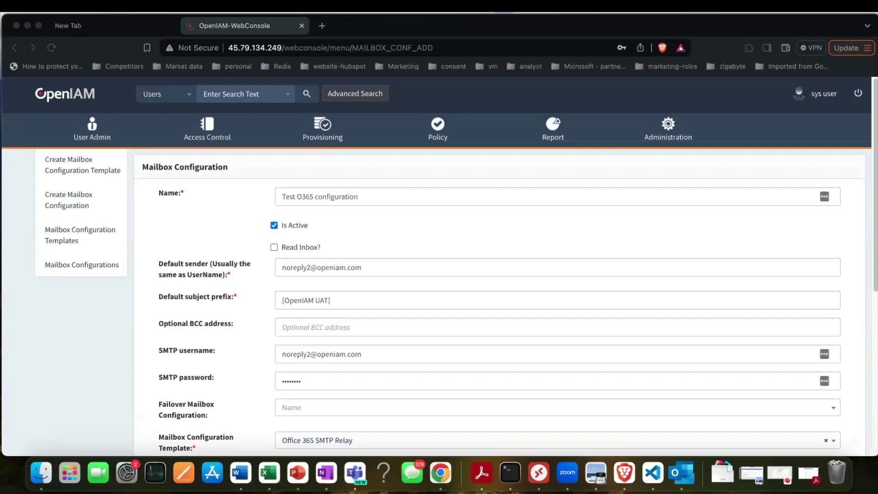
key("ctrl+alt+Return")
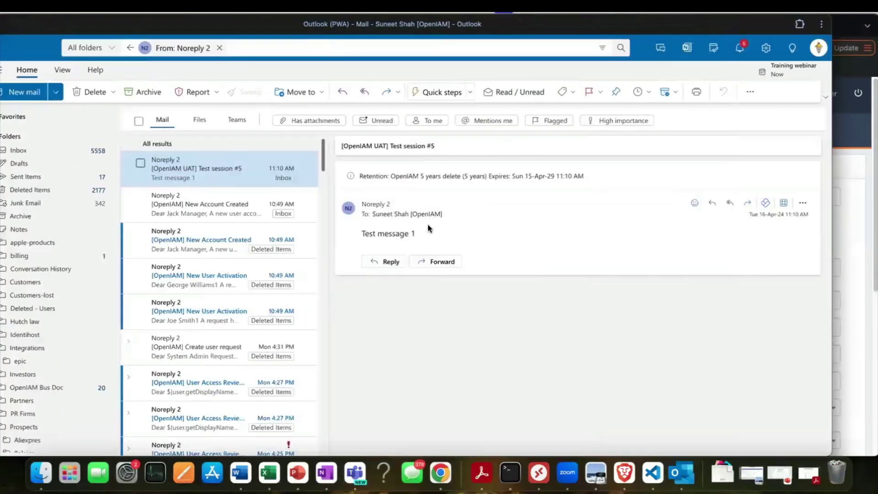
left_click_drag(290, 21, 311, 28)
left_click(290, 20)
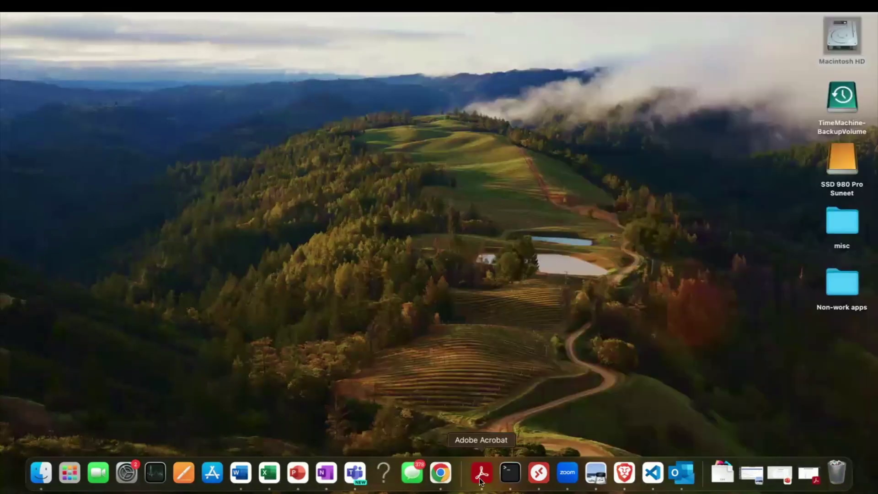
- Restore the Workforce Identity training PDF window and scroll to the Sending Notifications from Synchronization slide
left_click(480, 475)
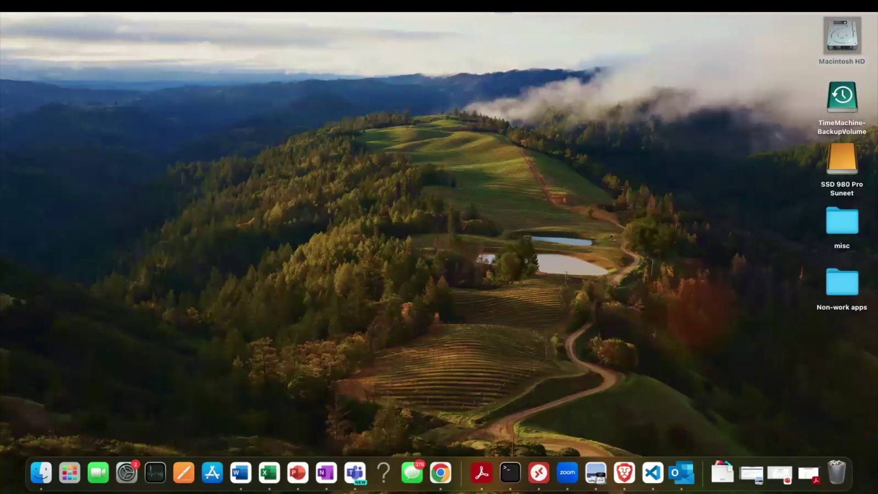
right_click(482, 473)
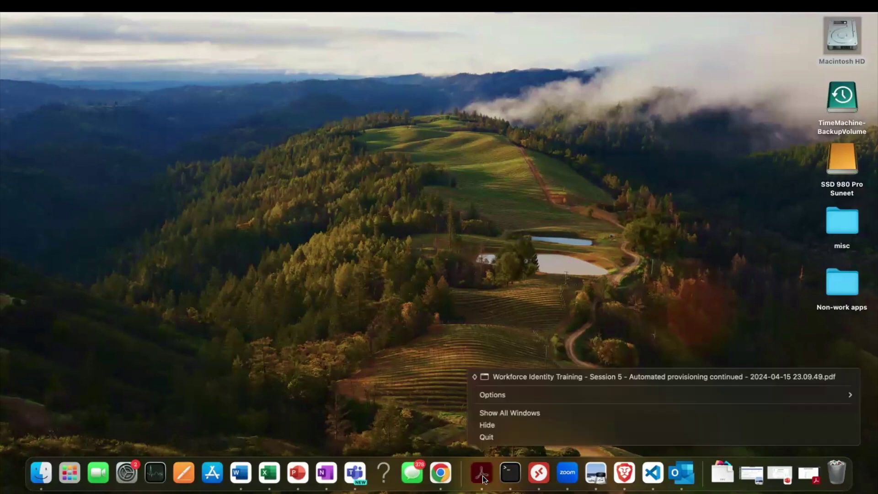
left_click(529, 383)
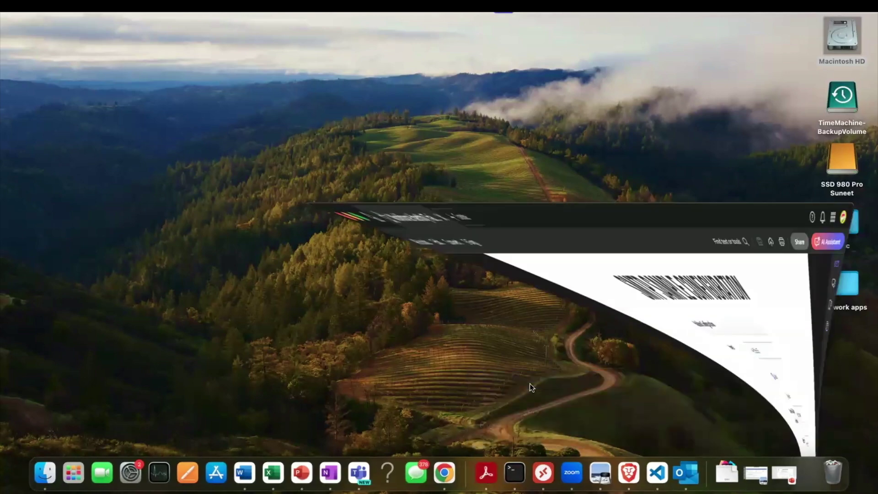
scroll(497, 260, "down", 2)
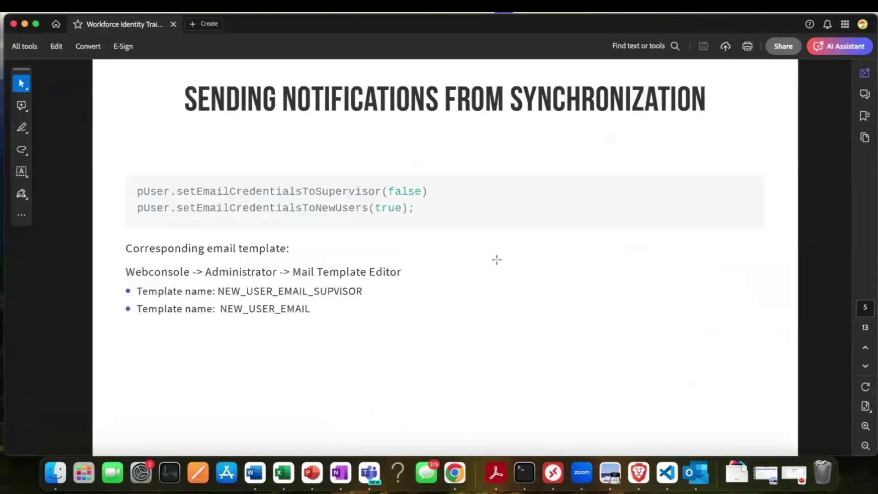
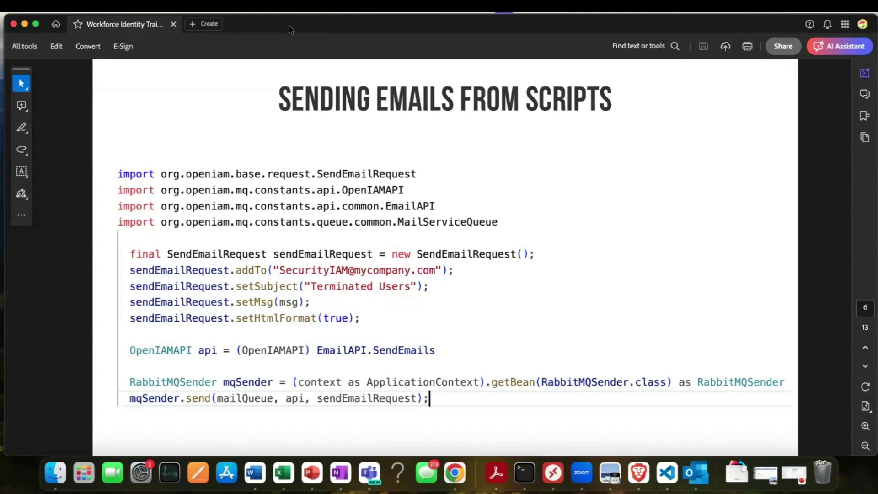
- Return to the Sending Notifications from Synchronization slide and select both template-name bullets
key("Left")
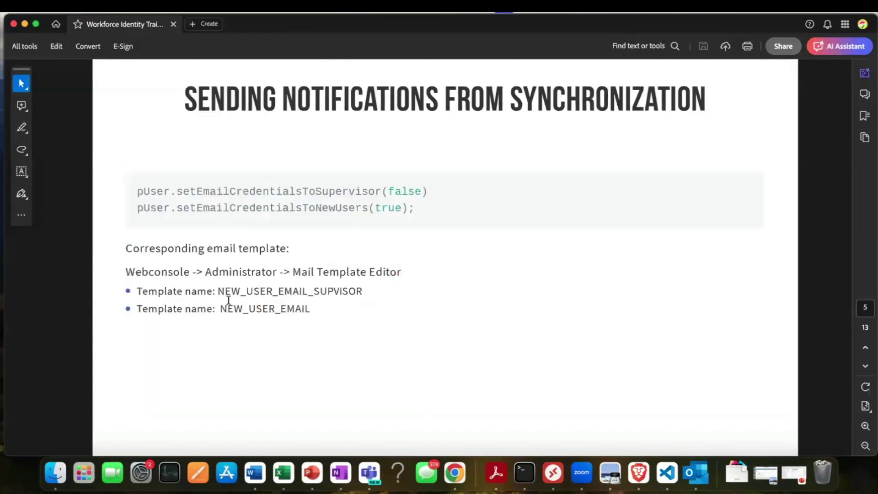
left_click_drag(309, 309, 157, 292)
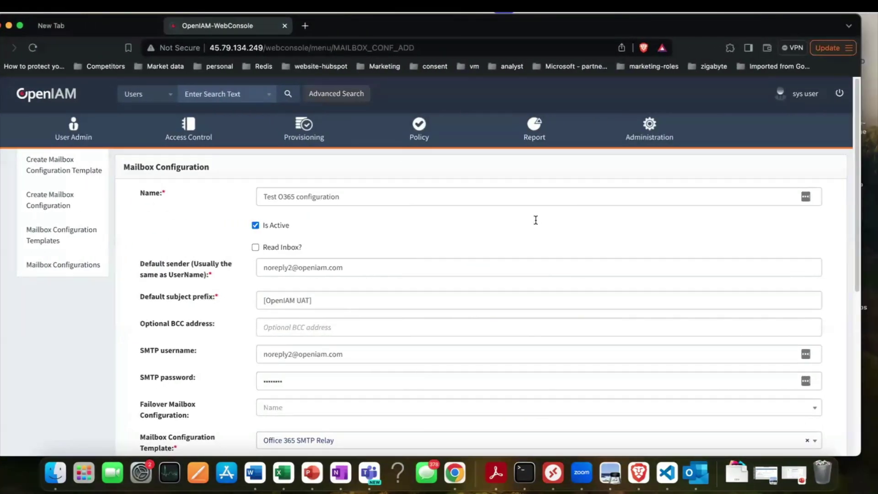
- Open the Mail Template Editor from the Administration menu
left_click(650, 128)
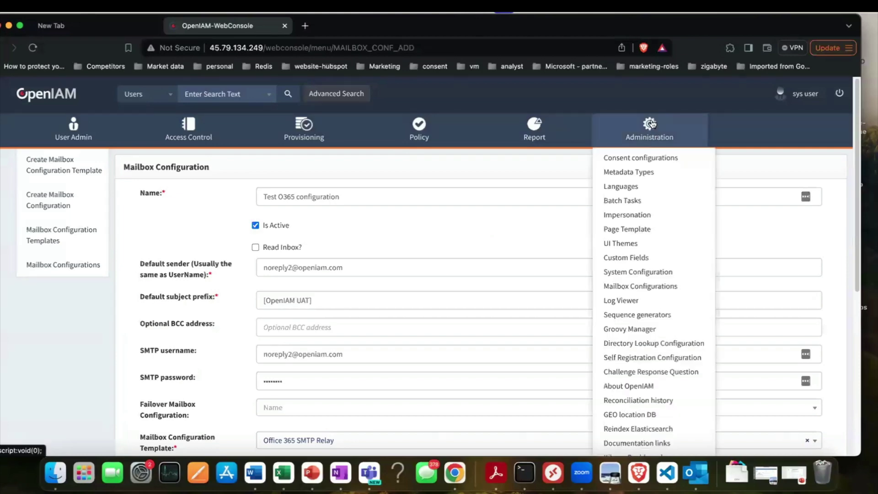
scroll(639, 423, "down", 5)
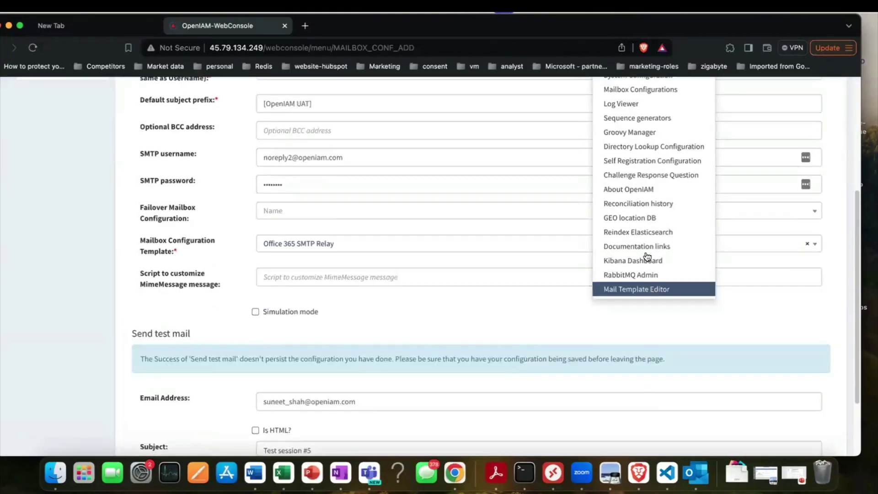
left_click(640, 289)
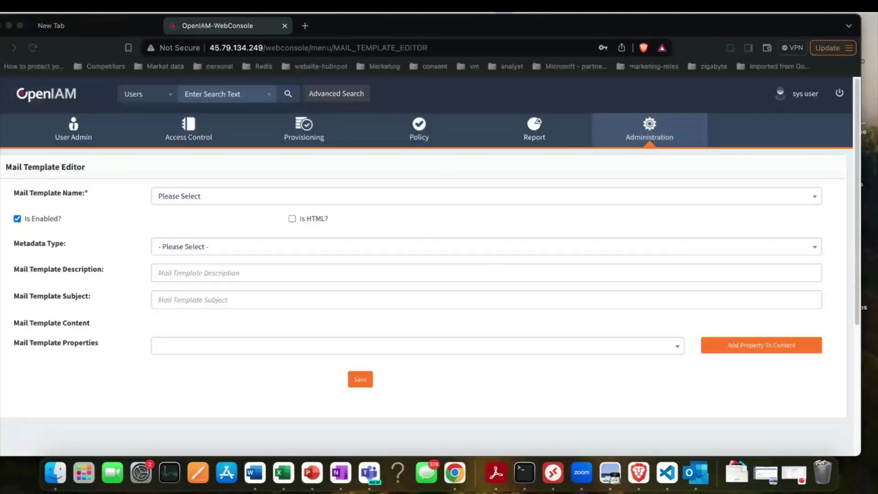
- Filter the Mail Template Name list by 'new' and load NEW_USER_EMAIL_SUPERVISOR
left_click(192, 197)
type("new")
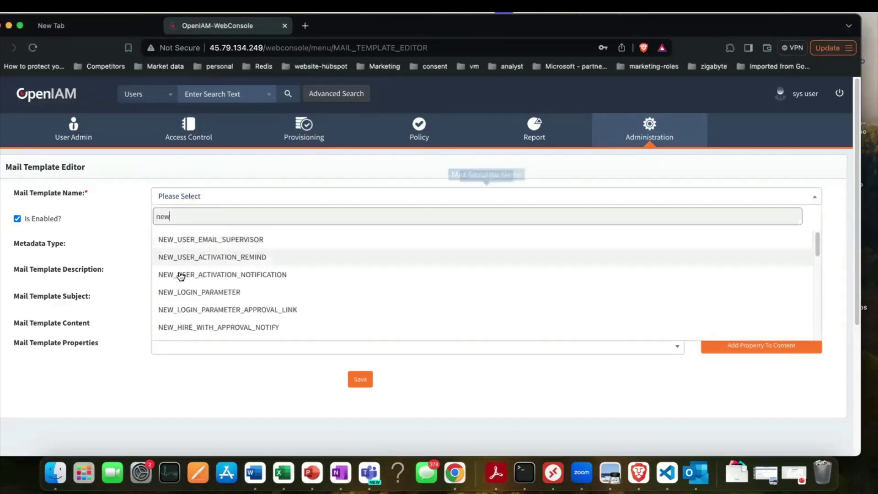
left_click(188, 241)
- Place the cursor on line 3 and read through the New Account Created message body
scroll(223, 290, "down", 1)
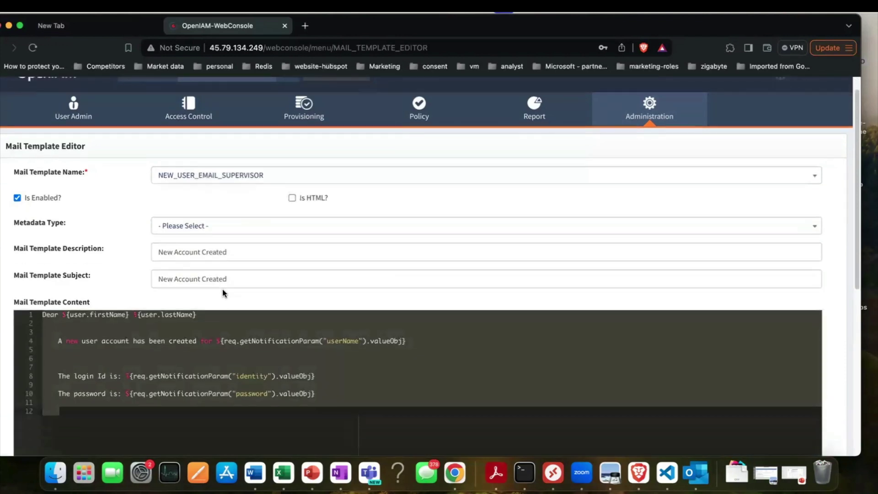
left_click(154, 330)
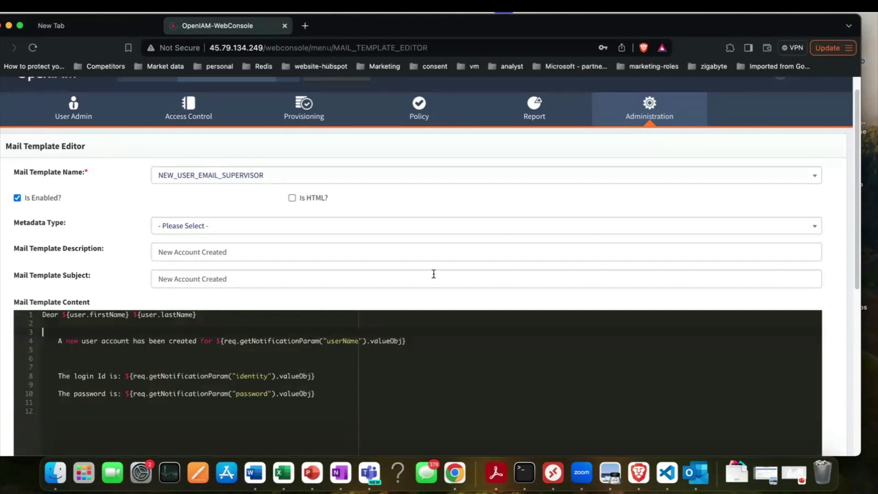
scroll(428, 356, "down", 1)
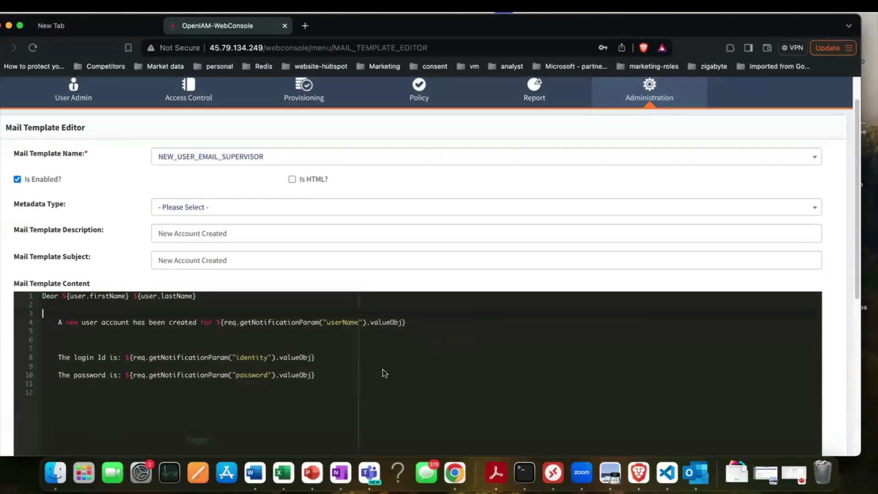
scroll(328, 342, "down", 5)
scroll(328, 342, "up", 8)
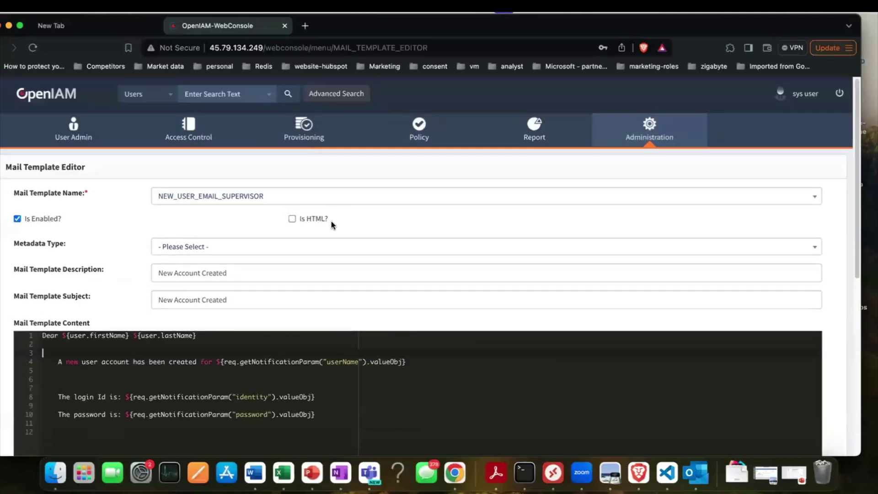
scroll(331, 221, "down", 10)
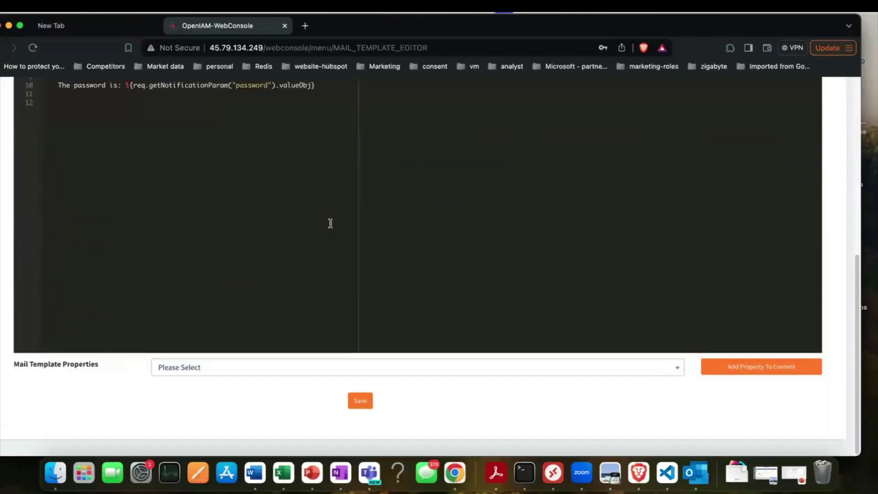
left_click(361, 369)
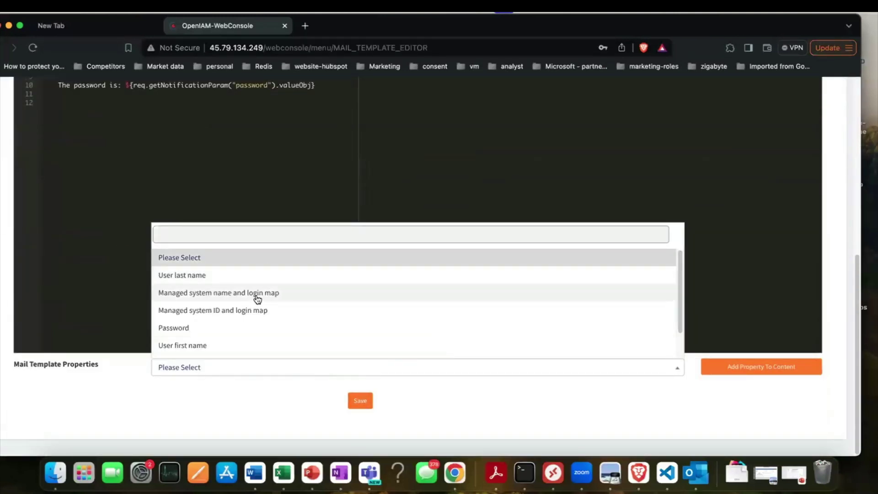
scroll(257, 302, "down", 2)
scroll(257, 308, "up", 2)
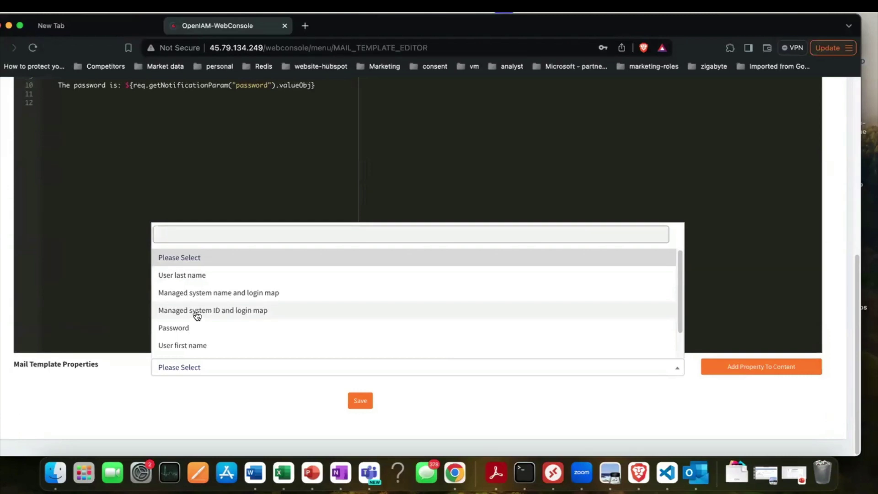
left_click(210, 293)
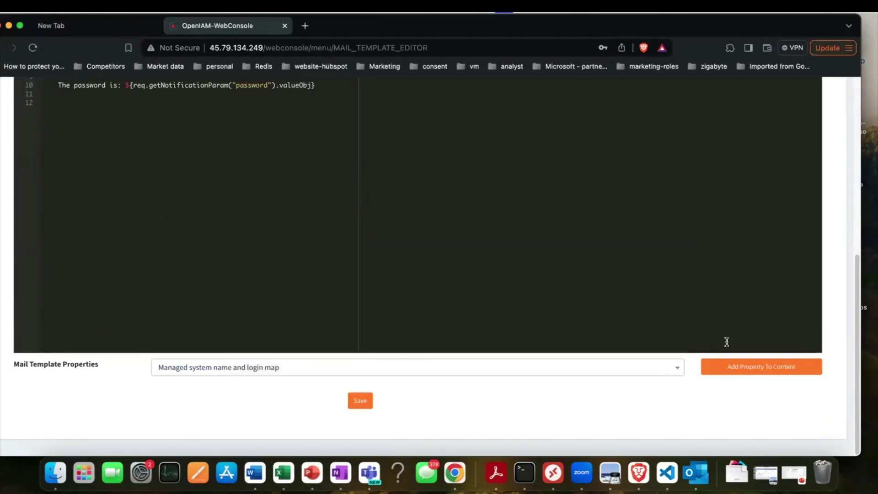
left_click(778, 368)
scroll(455, 306, "up", 8)
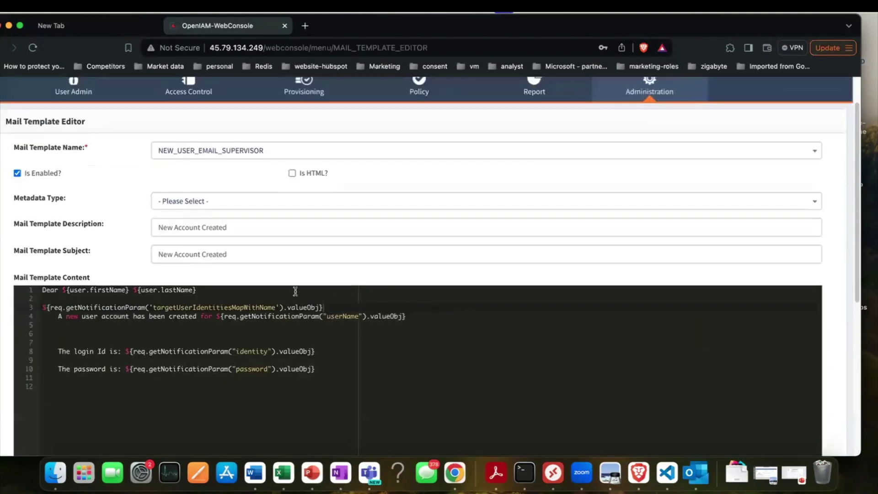
left_click_drag(324, 307, 34, 304)
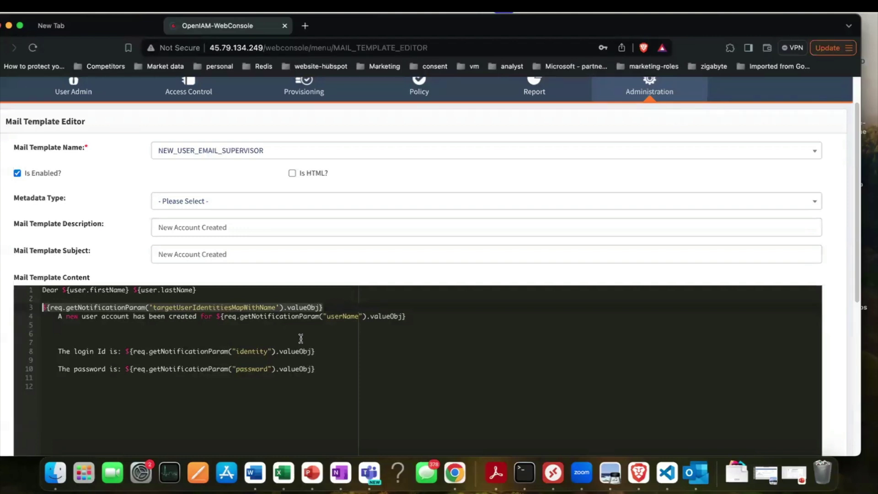
key("BackSpace")
key("BackSpace")
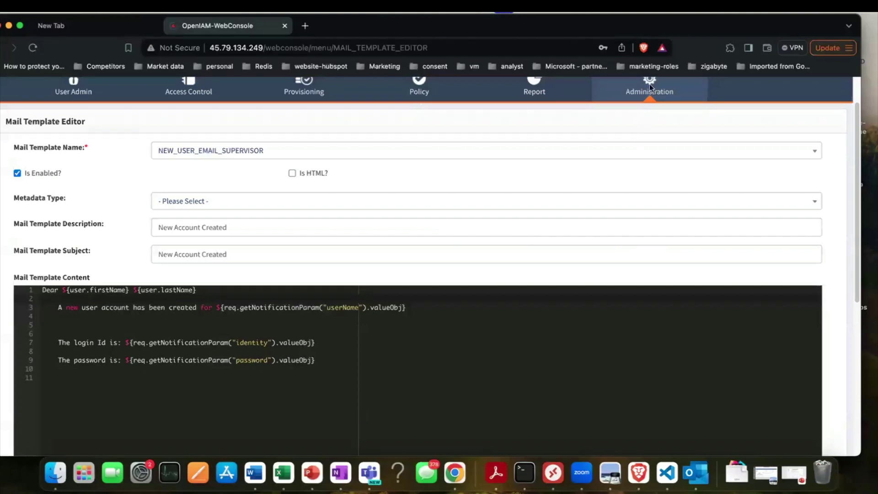
- Reload the Mail Template Editor via Administration and close the template list without choosing one
left_click(650, 84)
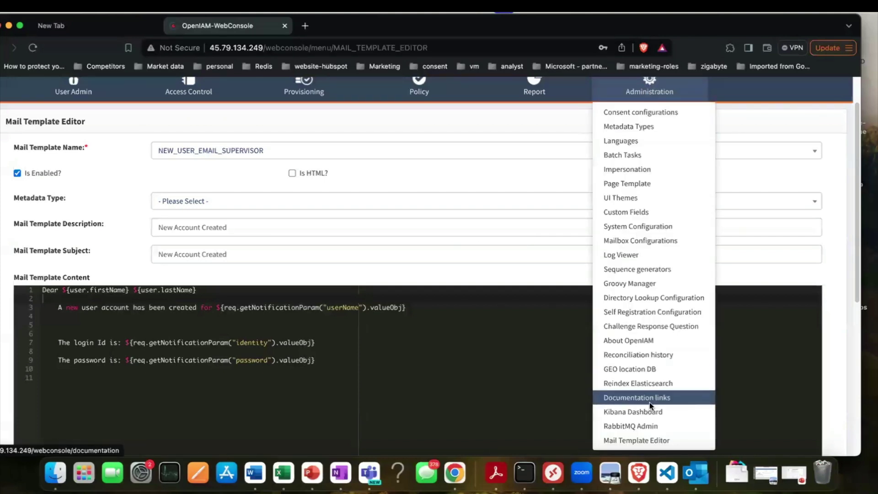
left_click(637, 441)
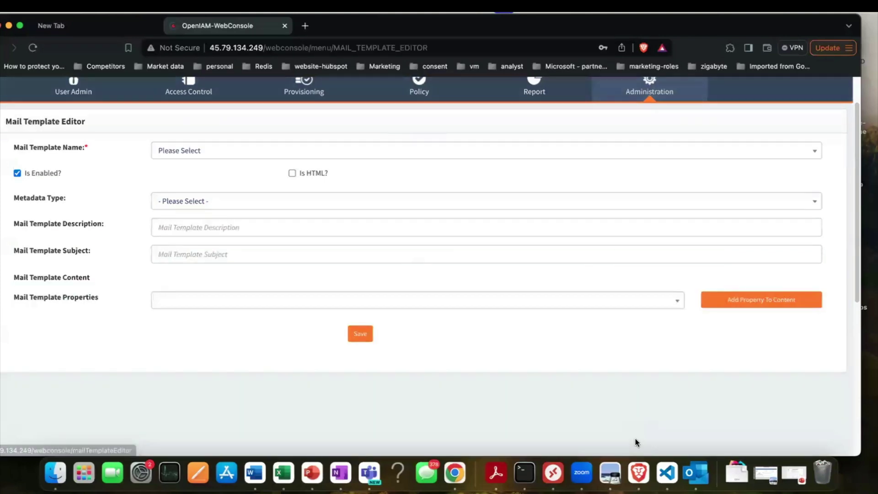
left_click(280, 154)
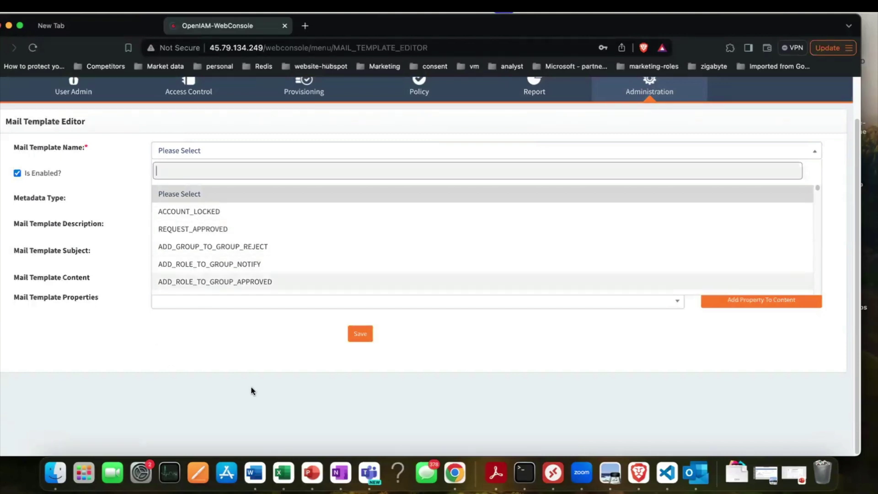
left_click(219, 366)
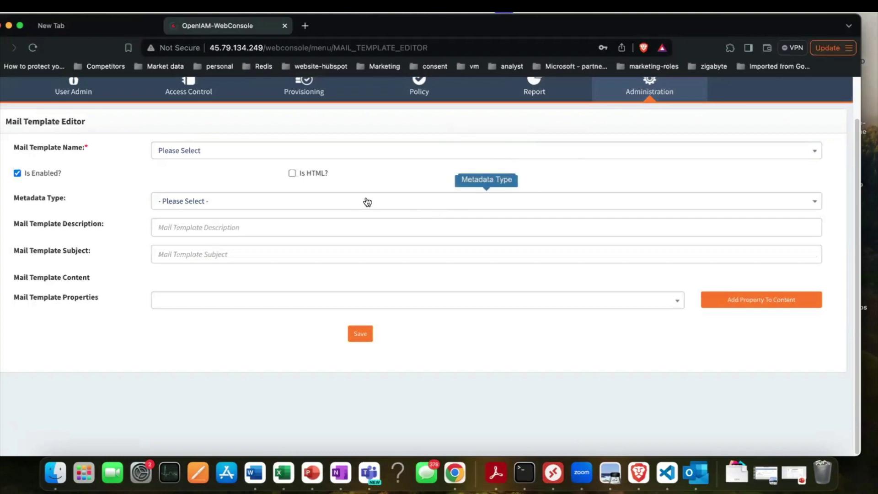
scroll(474, 163, "up", 2)
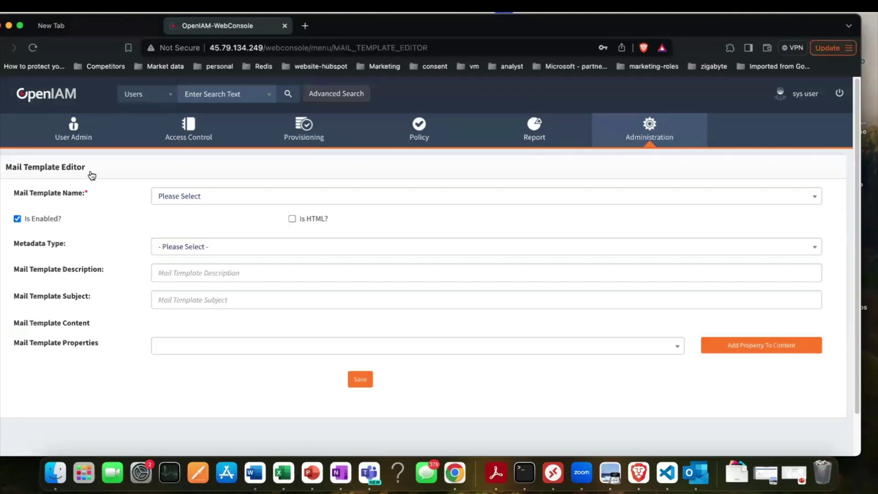
- Load and review ADD_GROUP_TO_GROUP_REJECT, then advance Acrobat to the Sending Emails from Scripts slide
left_click(200, 197)
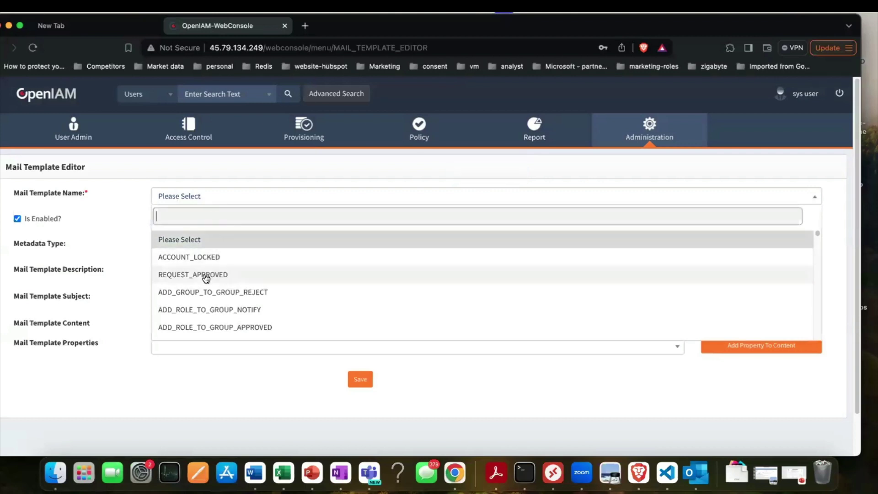
left_click(199, 294)
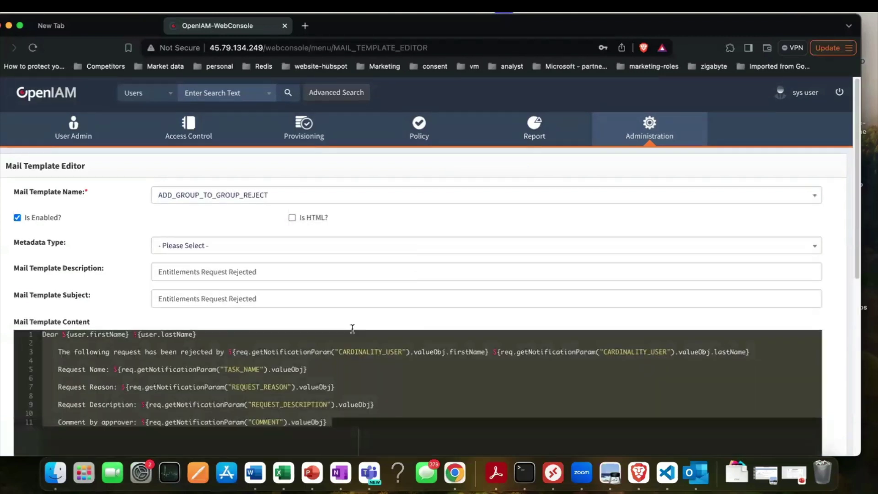
scroll(283, 343, "down", 3)
left_click(141, 377)
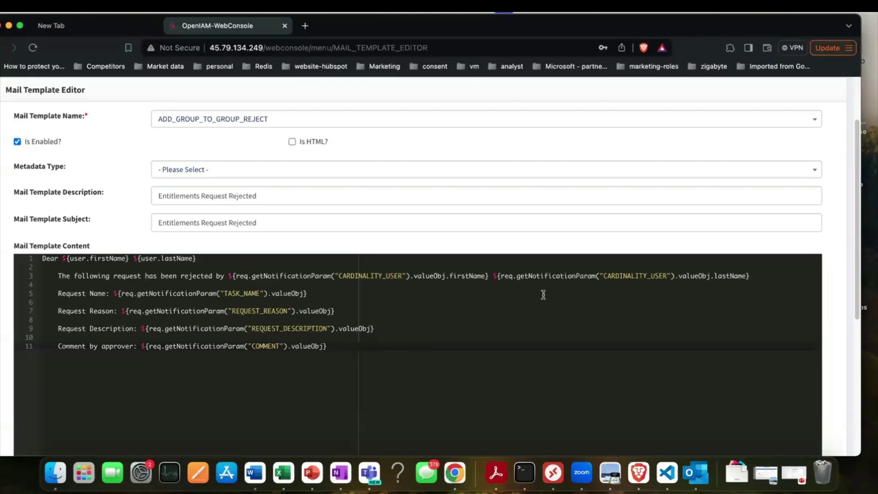
scroll(526, 297, "up", 2)
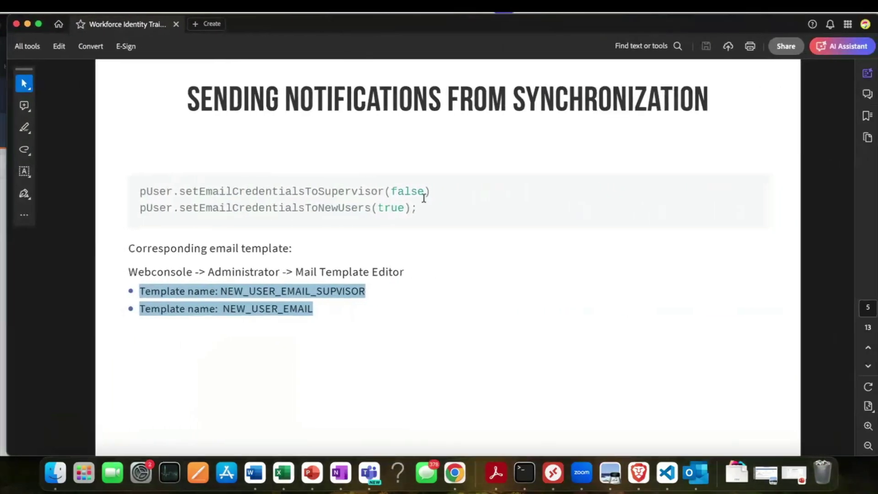
key("Right")
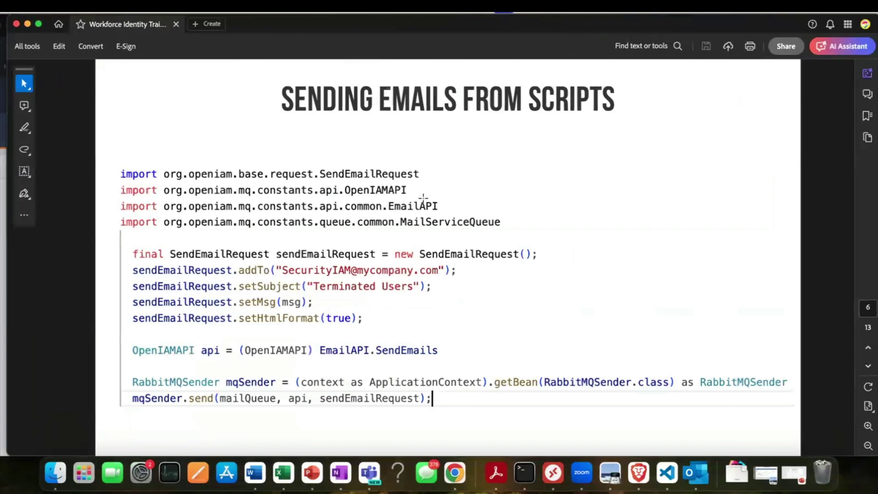
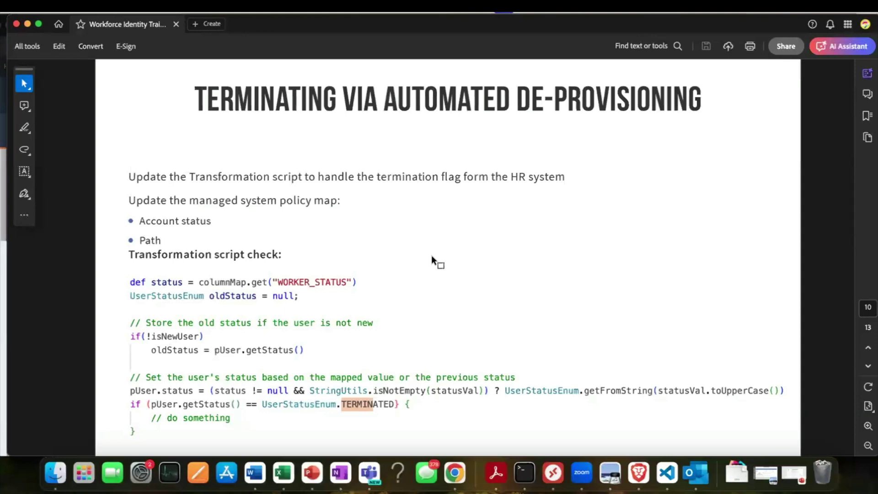
- Scroll the PDF down to page 11, the Policy Map Updates slide
scroll(432, 257, "down", 1)
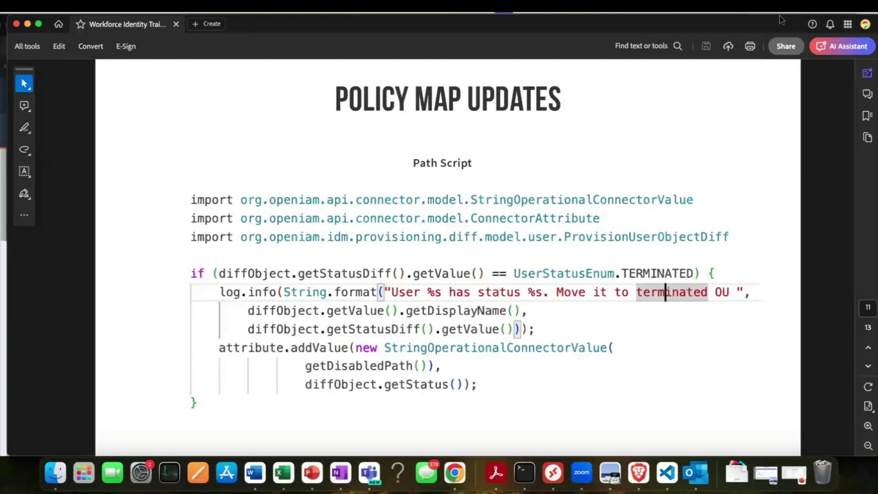
key("ctrl+Left")
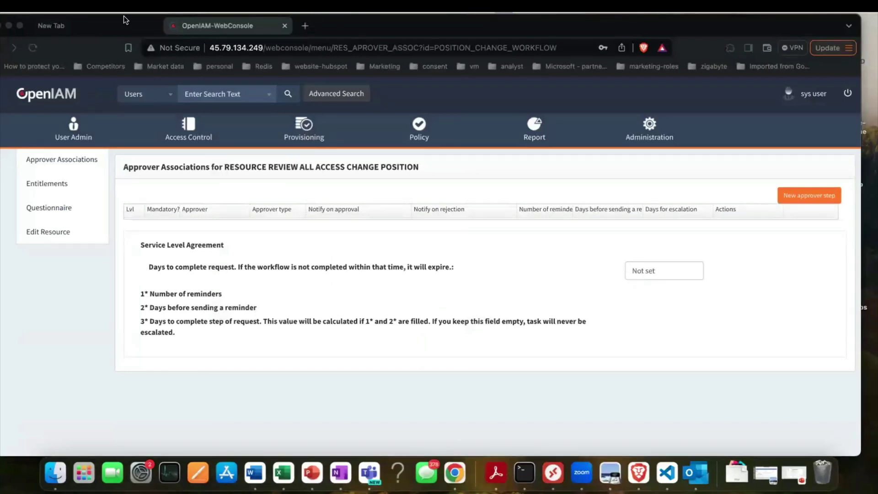
- Log in to the OpenIAM Web Console as sysadmin with the account password
key("ctrl+Left")
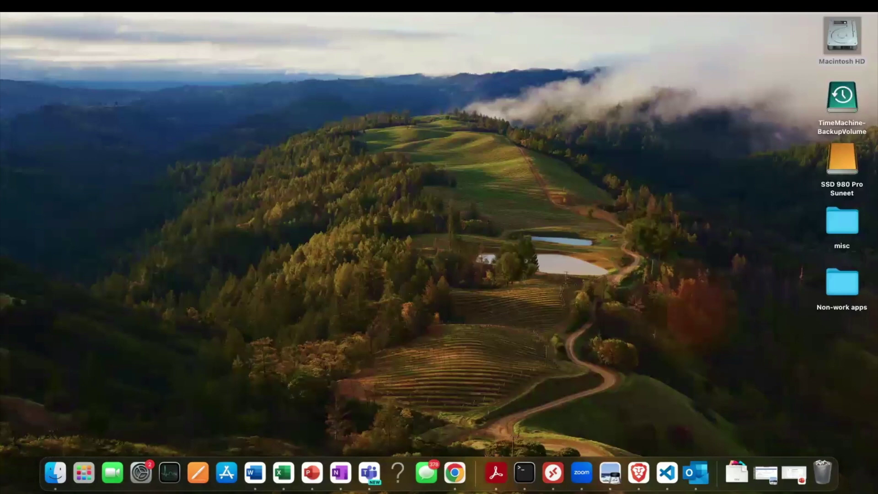
key("ctrl+Right")
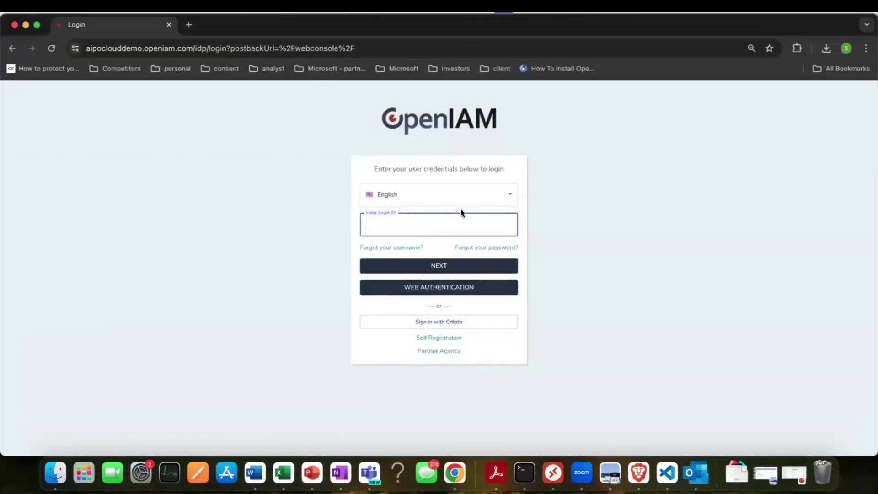
type("sysadmin")
key("Return")
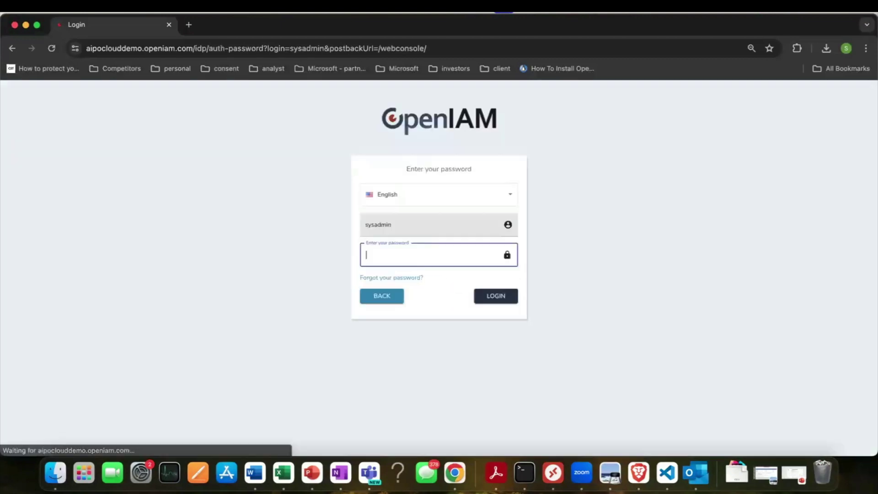
type("•••")
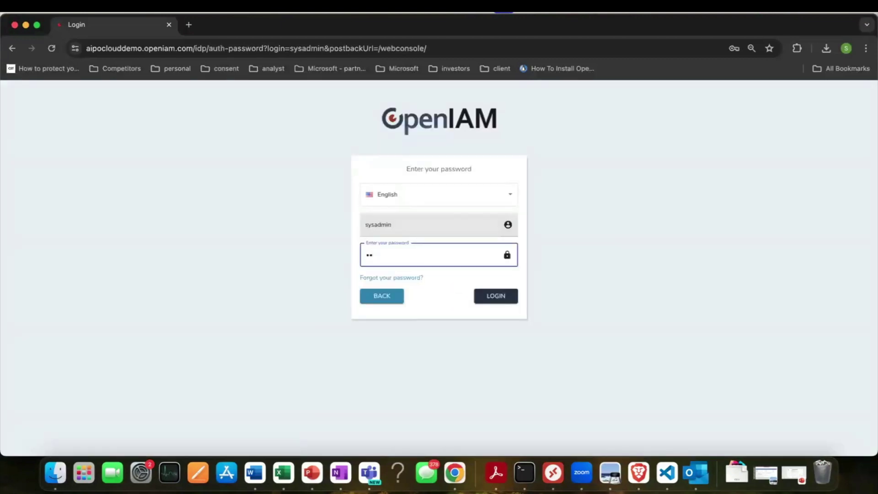
key("BackSpace")
key("BackSpace")
type("••••••••")
key("Return")
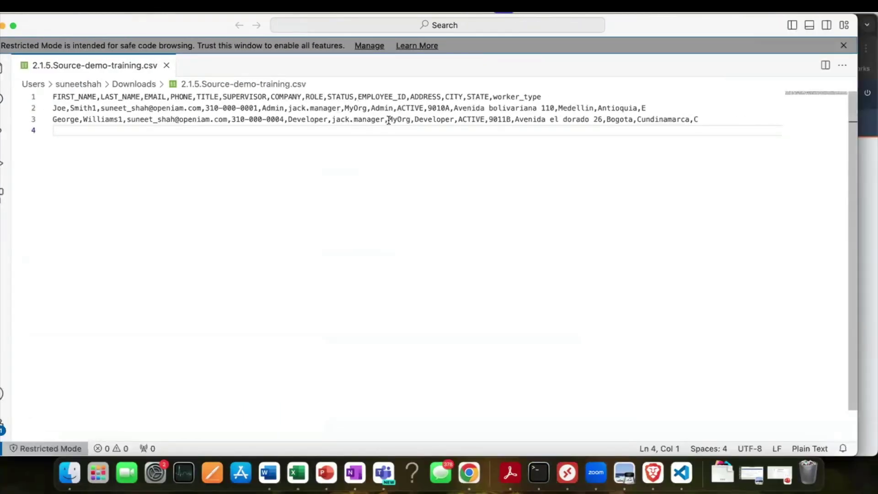
- Change the first record's title from Admin to Developer
double_click(276, 107)
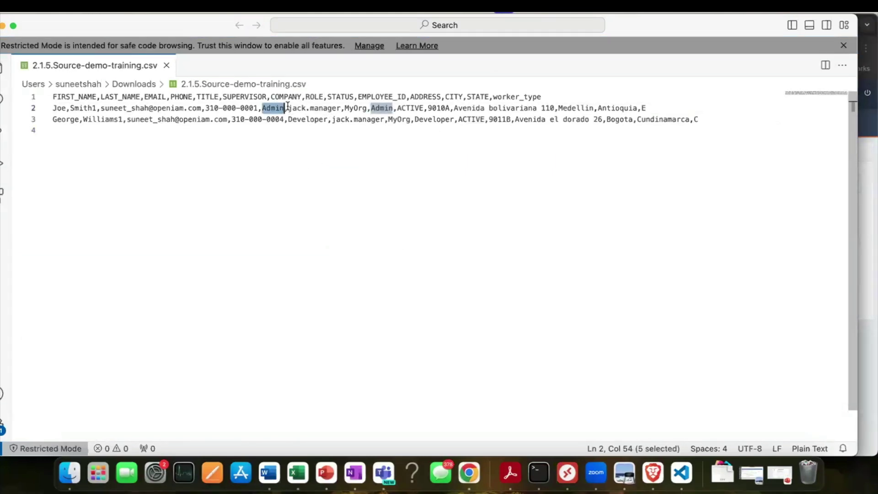
type("Developer")
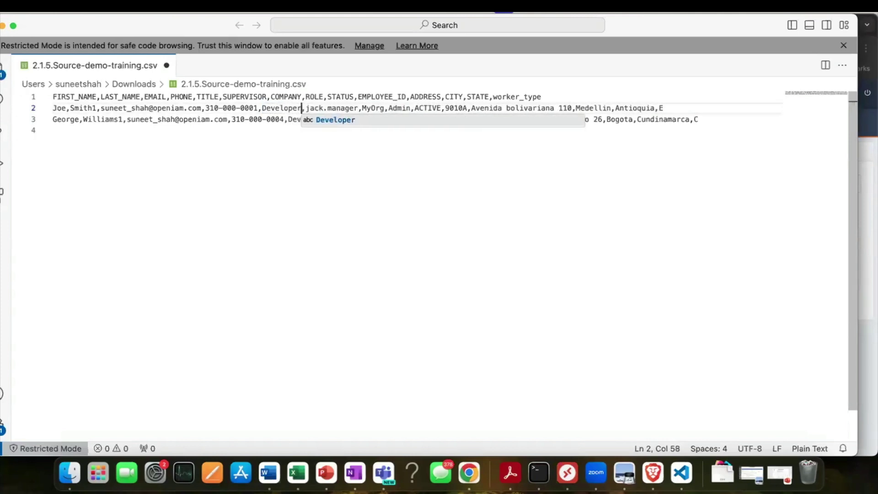
left_click(277, 165)
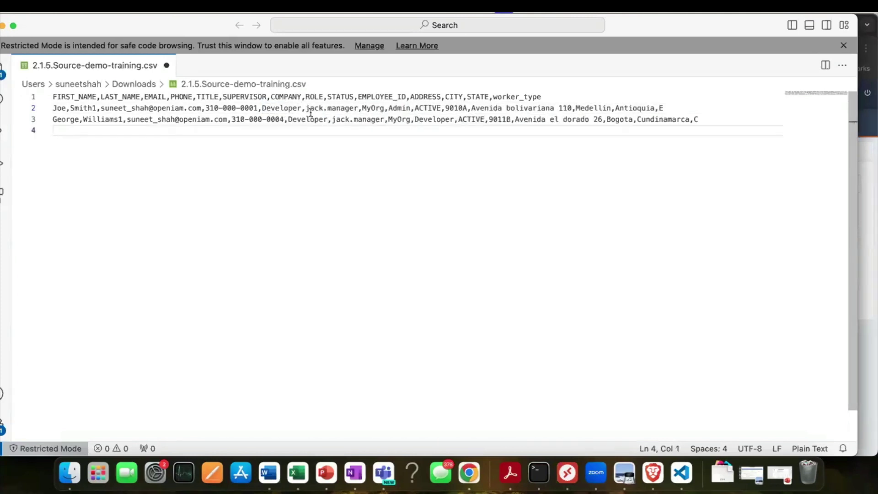
- Set the second record's status from ACTIVE to TERMINATED and save the CSV
double_click(471, 119)
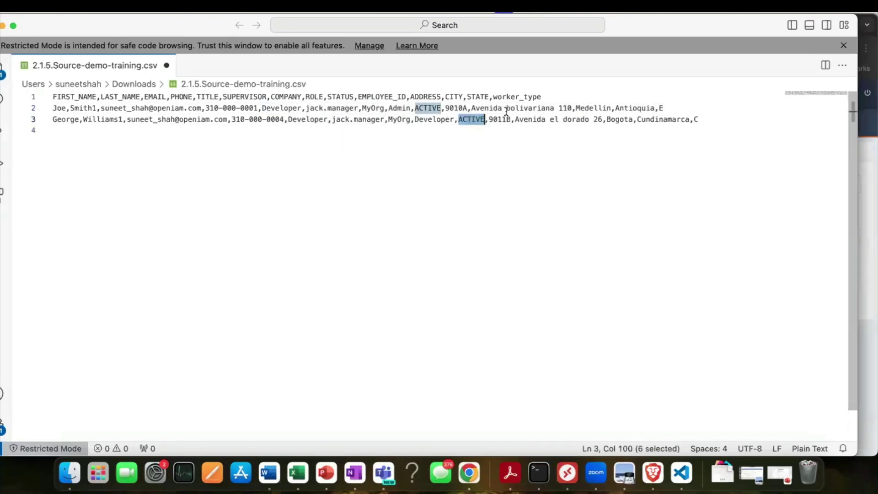
type("TERMINATED")
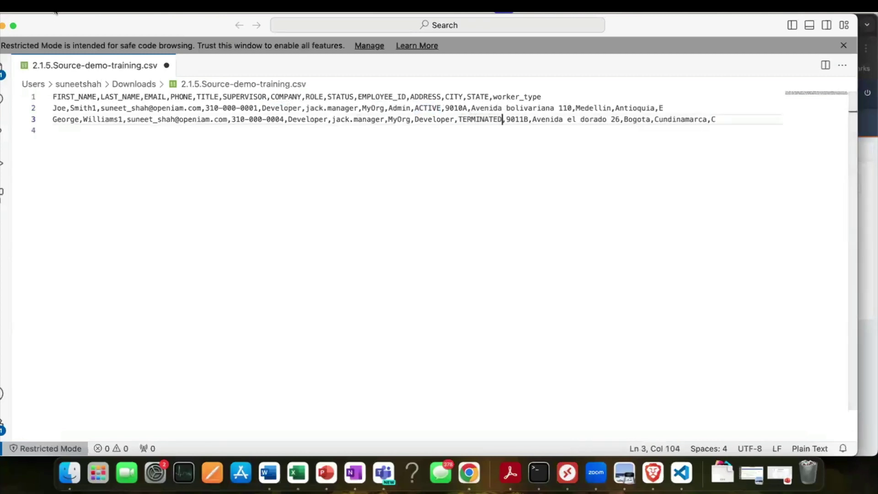
left_click(56, 12)
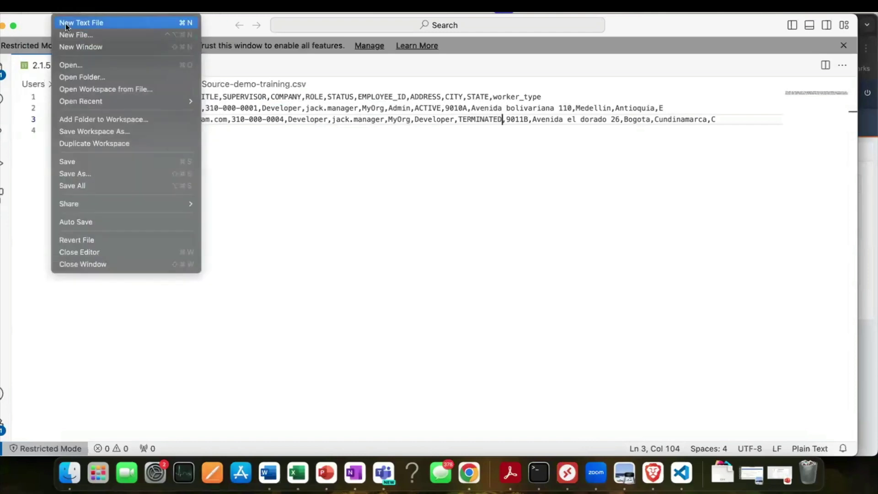
left_click(66, 161)
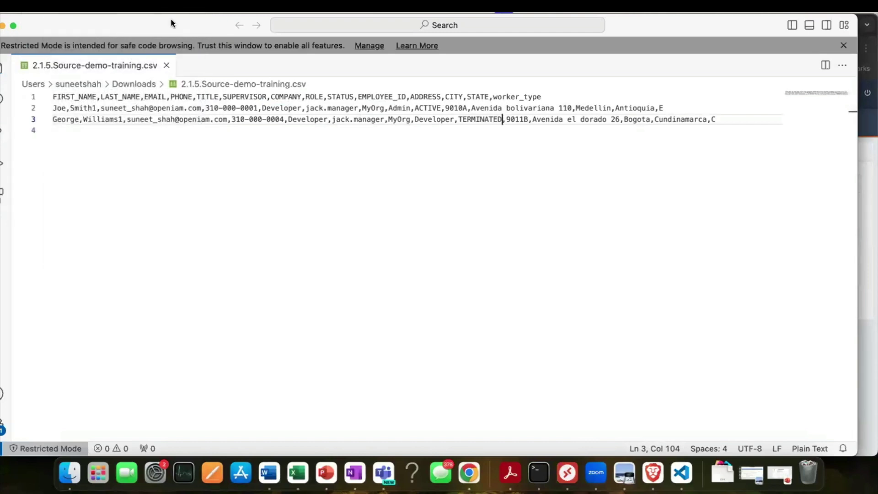
key("super+Tab")
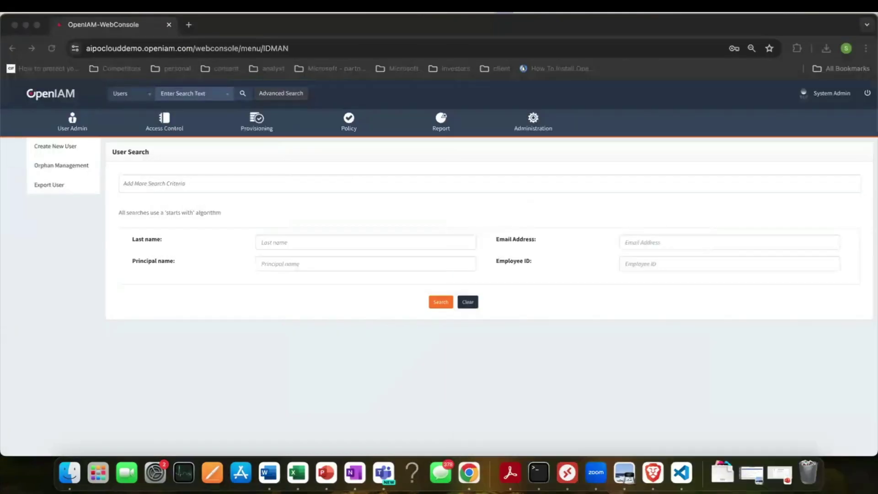
- Open the 01 CSV USER life cycle management sync configuration for editing
left_click(265, 123)
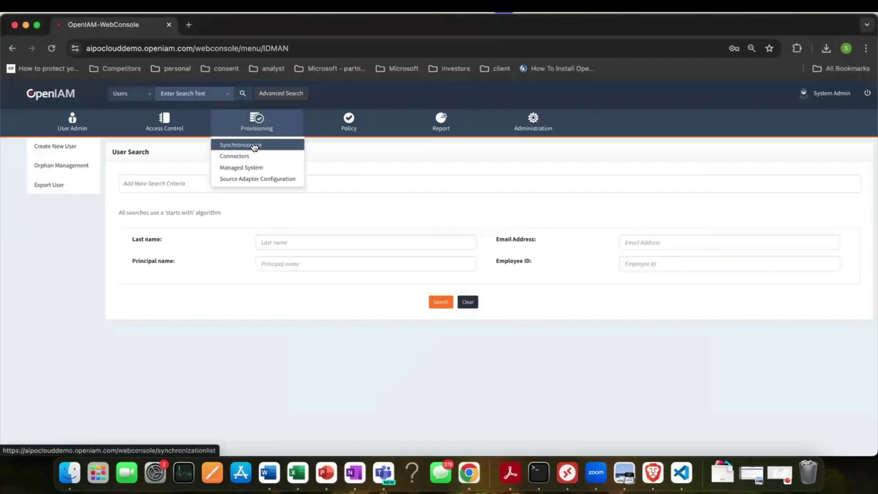
left_click(252, 144)
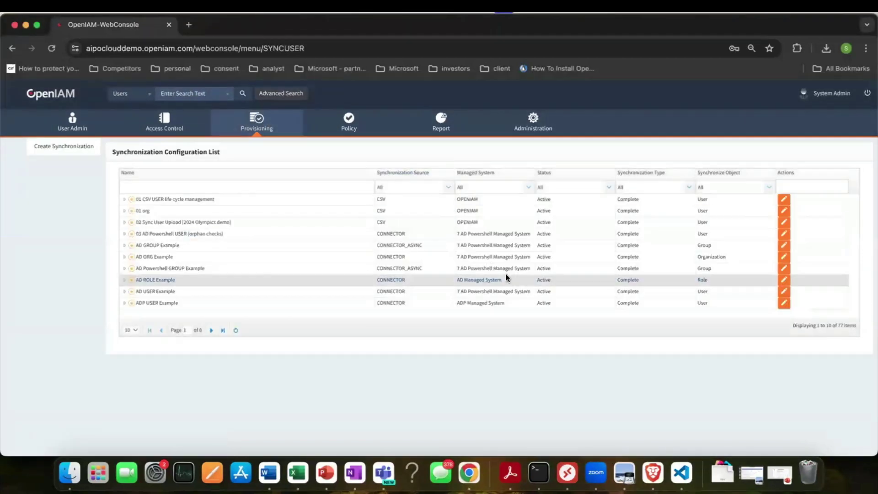
left_click(785, 200)
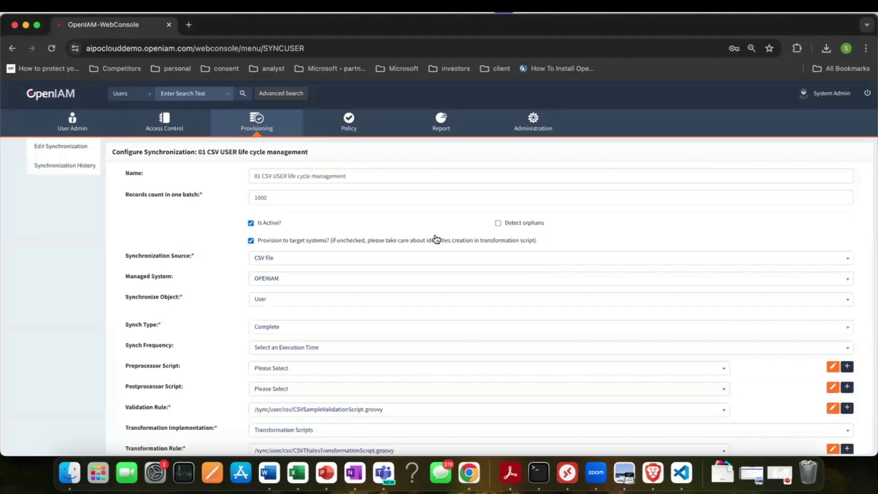
- Upload 2.1.5.Source-demo-training.csv as the sync's new source file
scroll(434, 241, "down", 6)
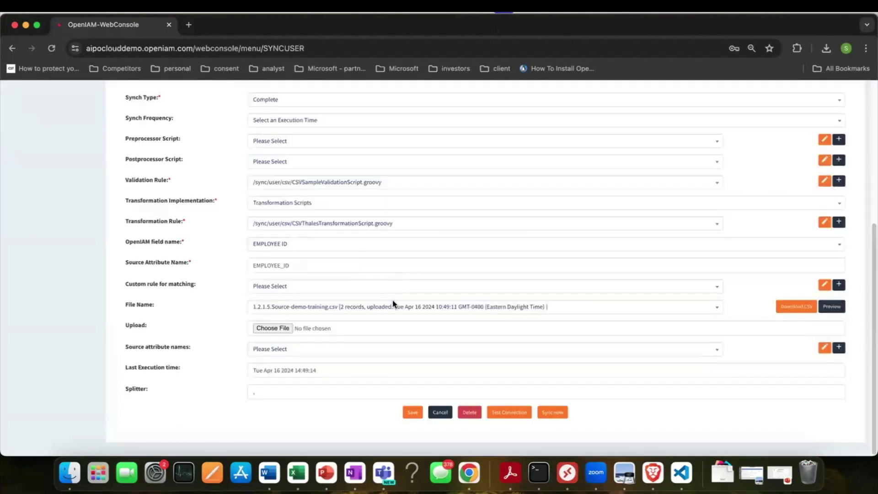
left_click(283, 325)
left_click(311, 127)
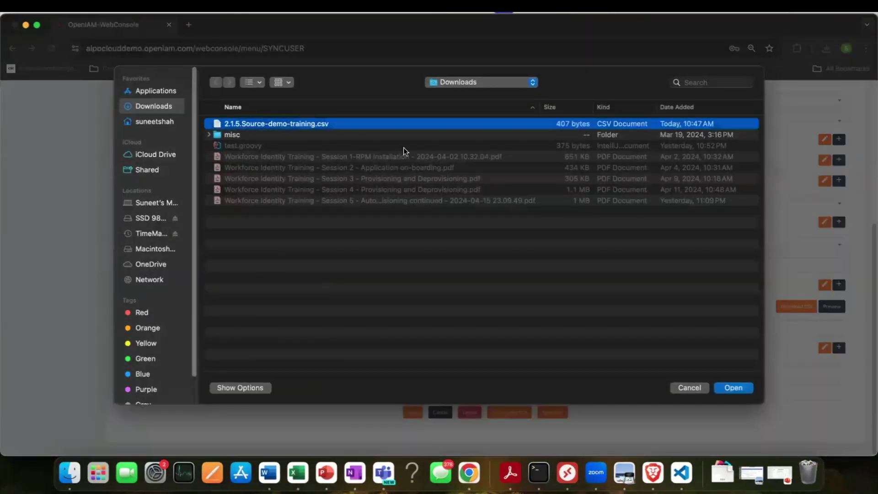
left_click(739, 387)
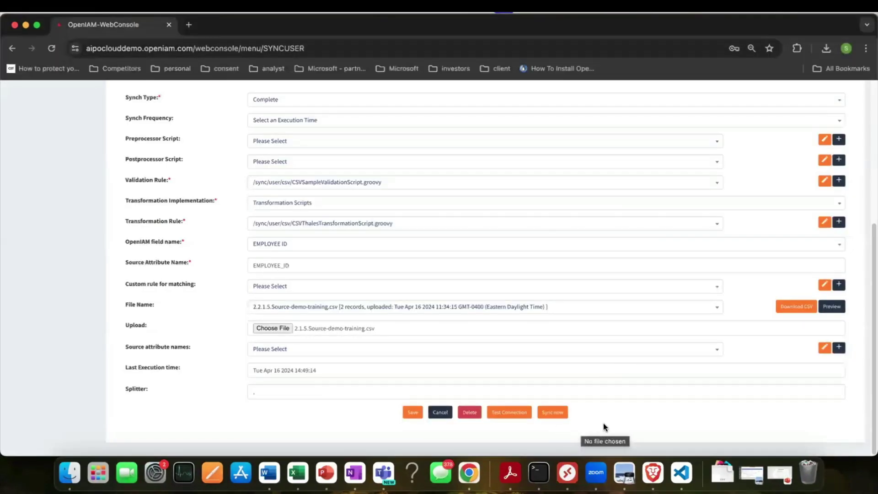
scroll(567, 418, "up", 2)
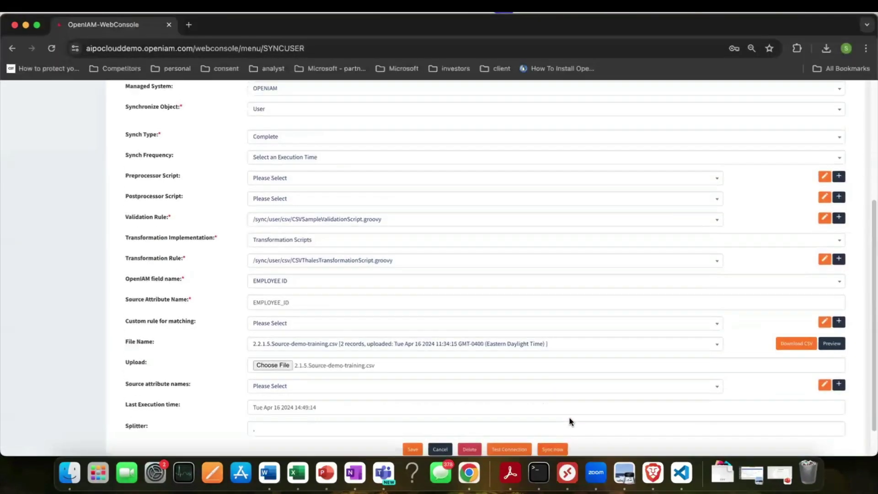
scroll(569, 418, "up", 5)
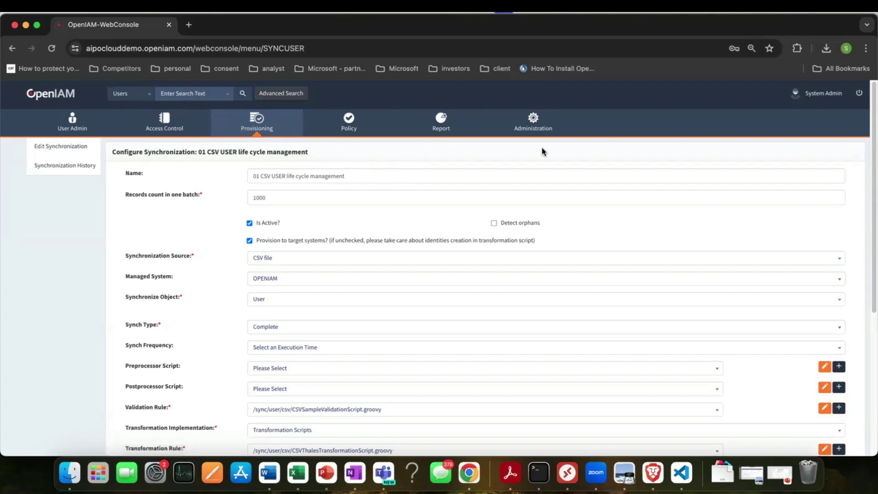
- List the audit log records and expand the latest SYNCHRONIZATION and SYNCHRONIZATION_THREAD entries
mouse_move(540, 120)
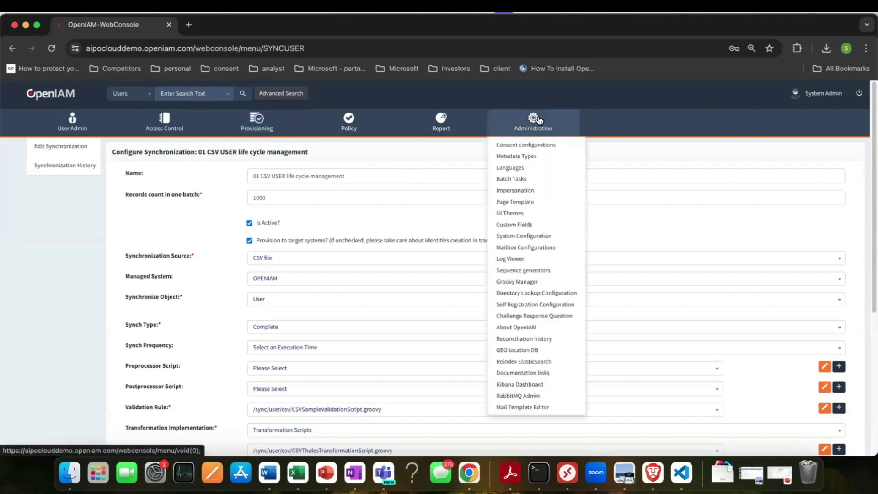
left_click(510, 259)
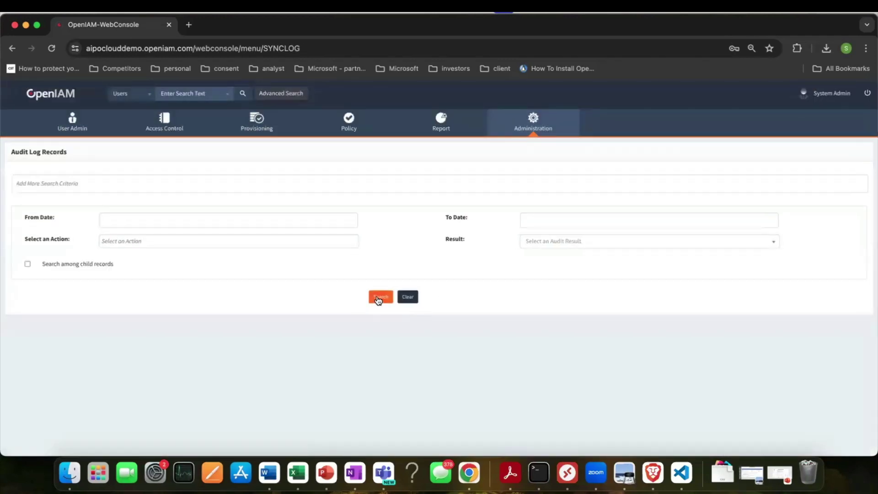
left_click(379, 299)
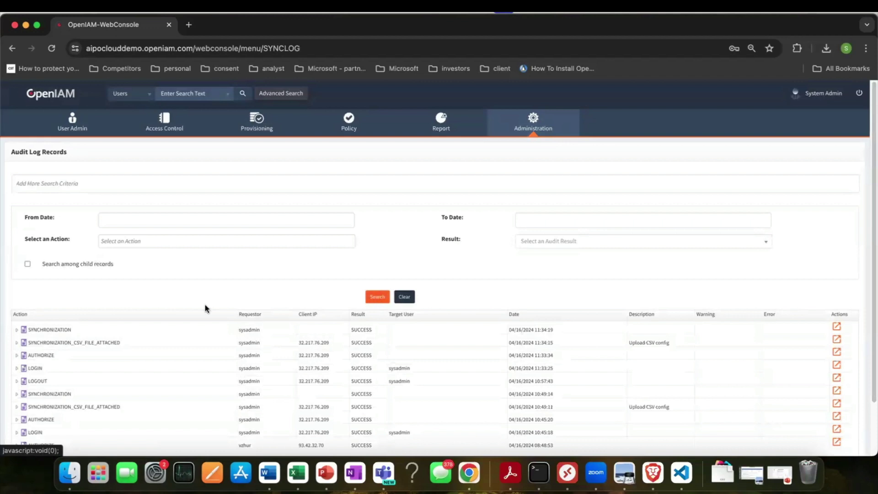
left_click(16, 329)
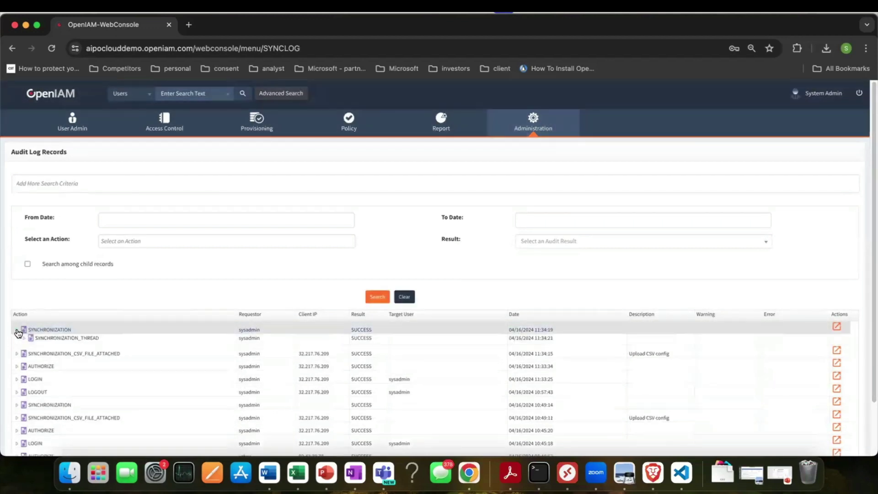
left_click(24, 339)
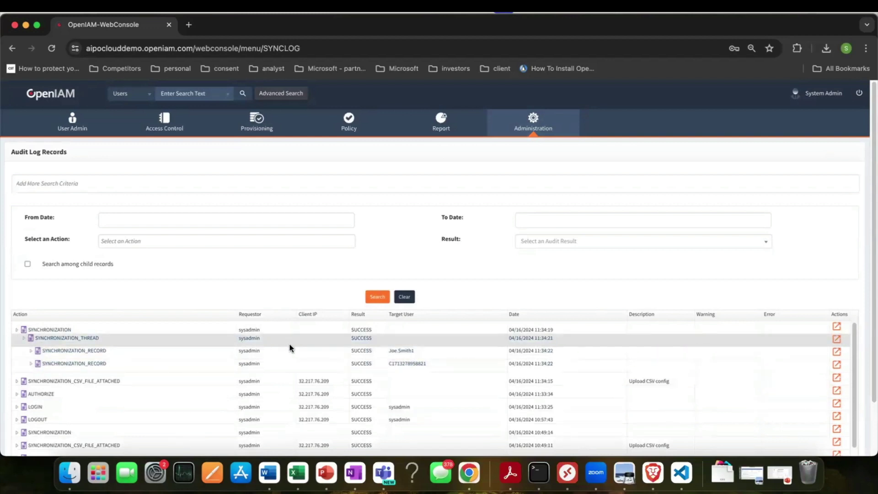
left_click(187, 93)
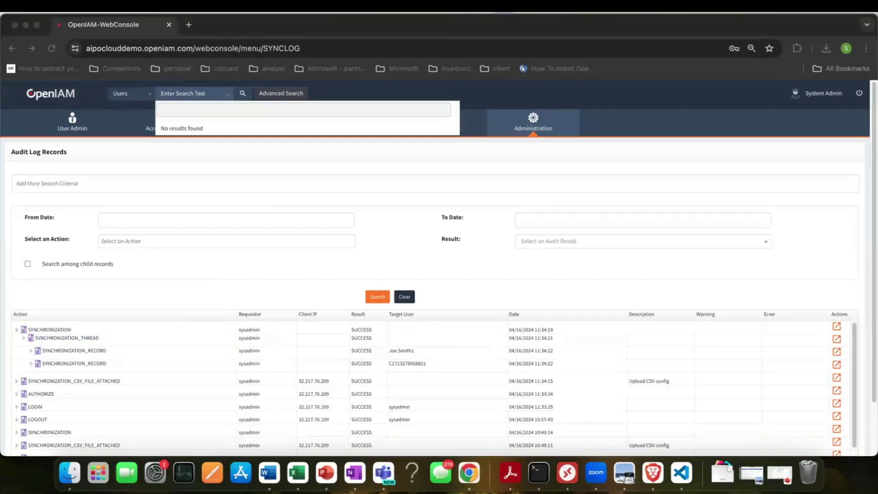
left_click(224, 110)
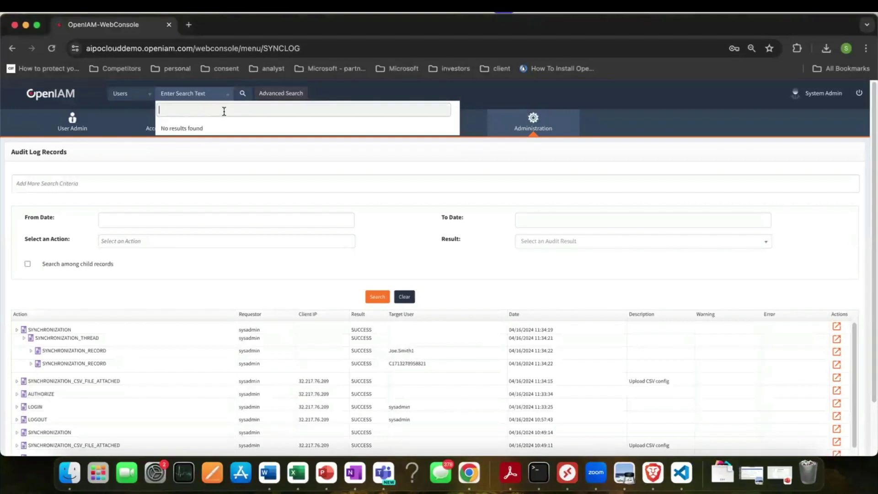
type("9011B")
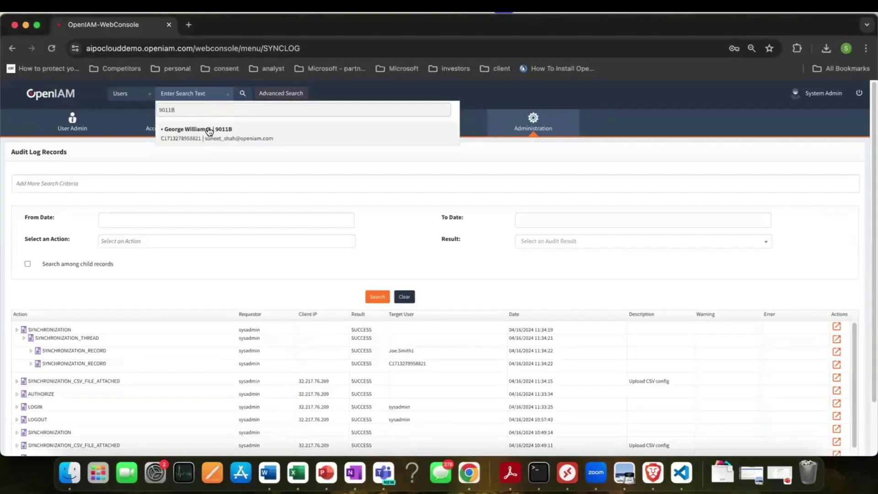
left_click(212, 129)
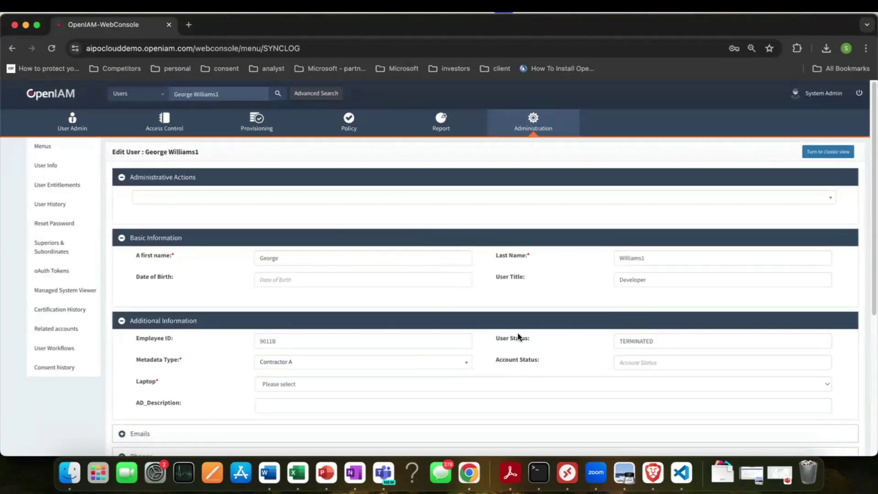
triple_click(499, 337)
left_click_drag(660, 337, 607, 339)
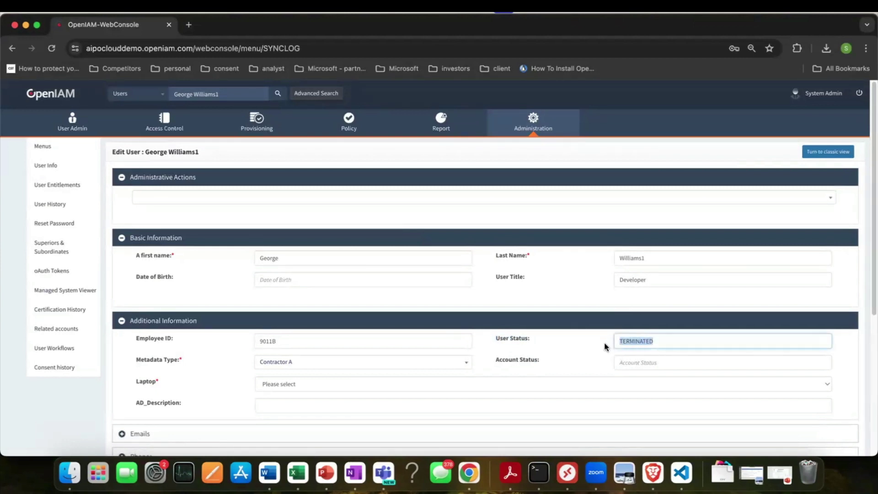
left_click(645, 361)
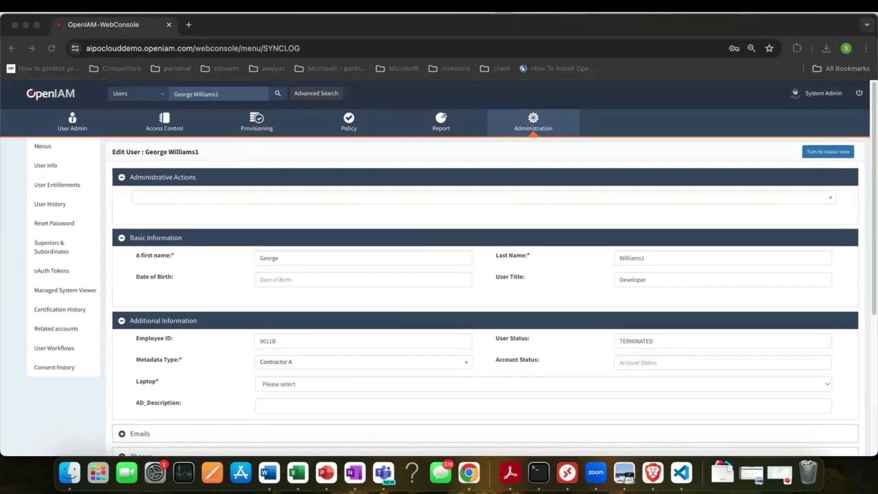
left_click(213, 96)
left_click(212, 96)
- Open employee 9010A's record, check their Default Supervisor under Superiors & Subordinates, and begin logging out
type("9010A")
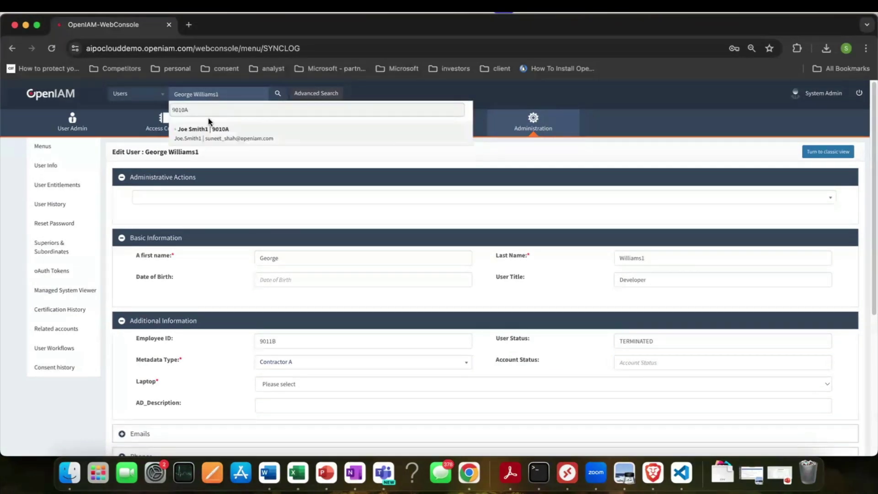
left_click(204, 133)
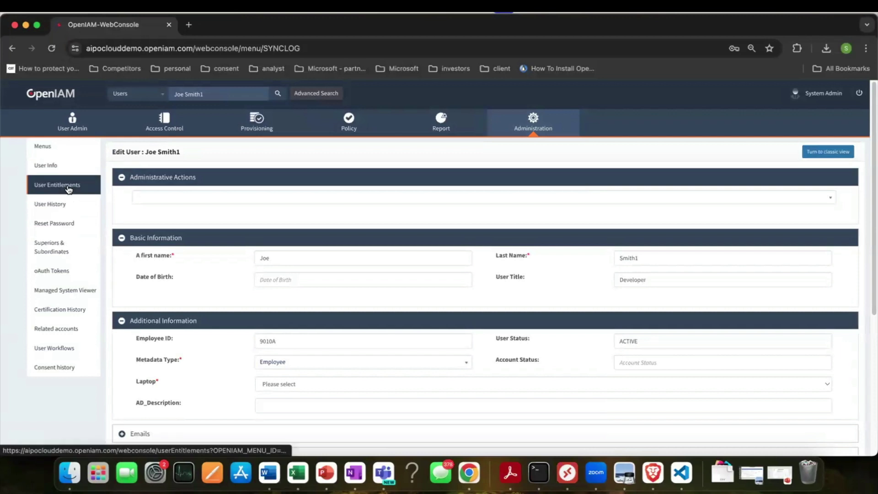
left_click(68, 188)
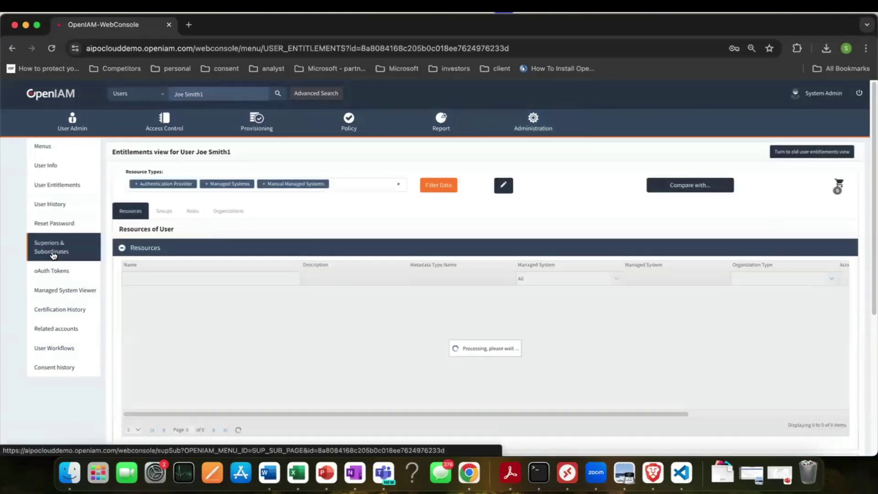
left_click(56, 252)
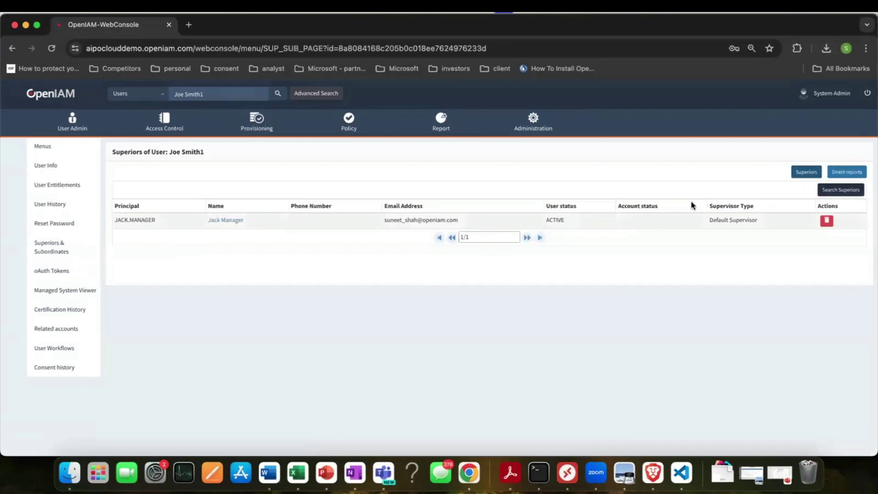
left_click(866, 96)
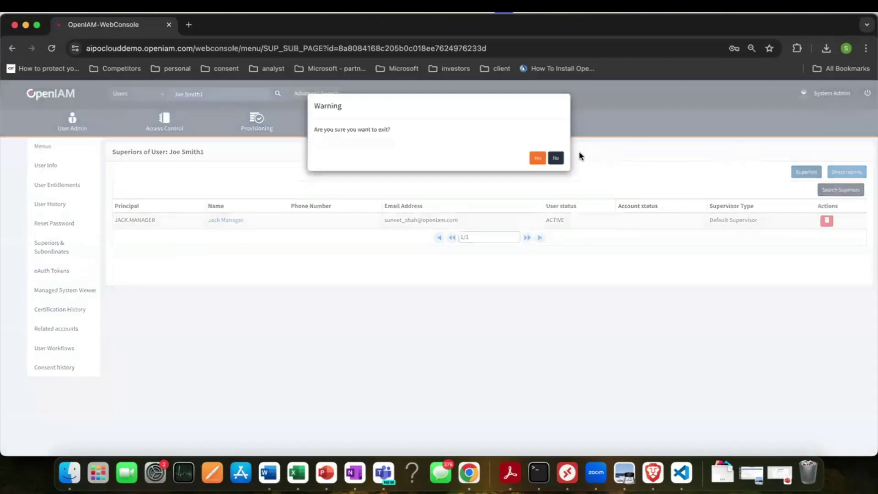
- Sign out of the Web Console and load the /selfservice login page
left_click(539, 158)
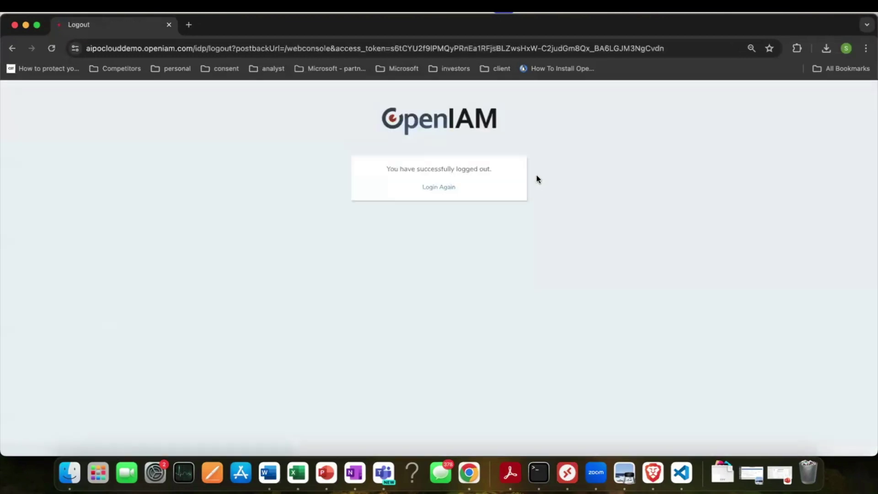
left_click(446, 187)
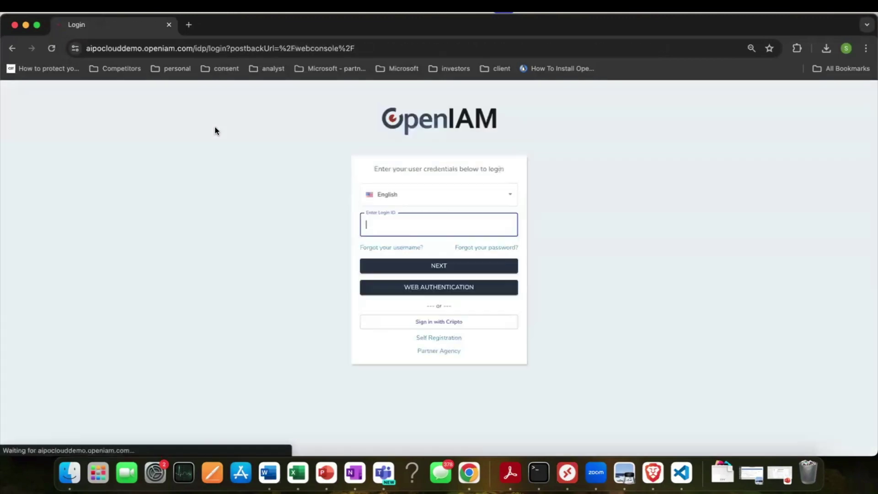
left_click_drag(196, 48, 441, 48)
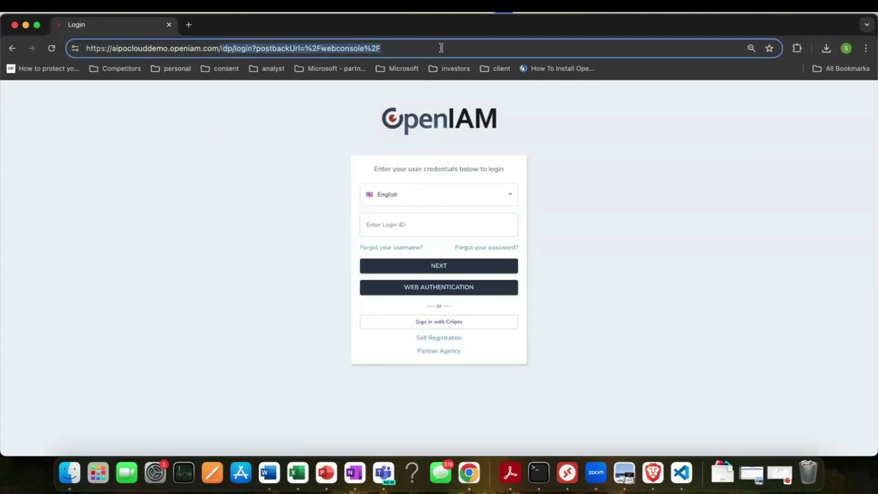
key("BackSpace")
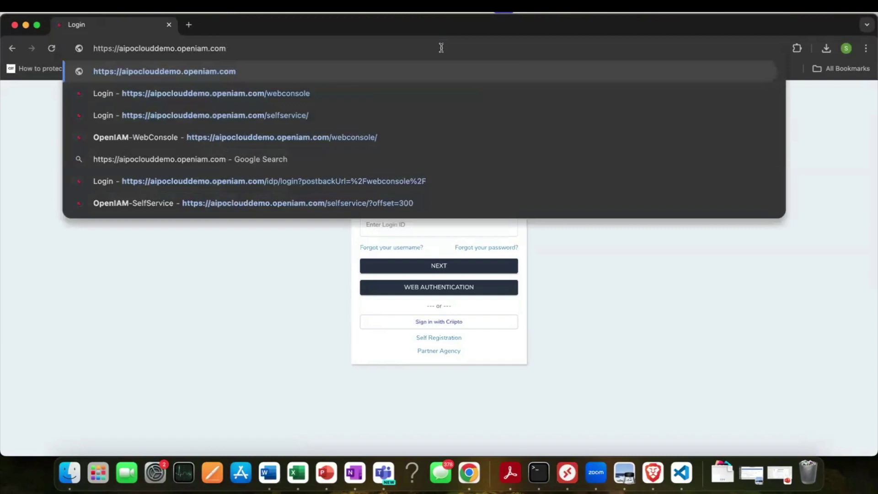
type("self")
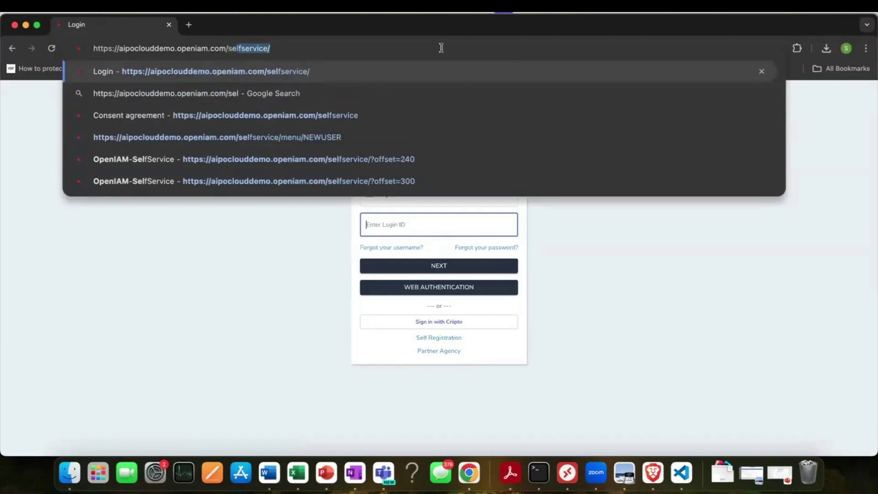
key("Return")
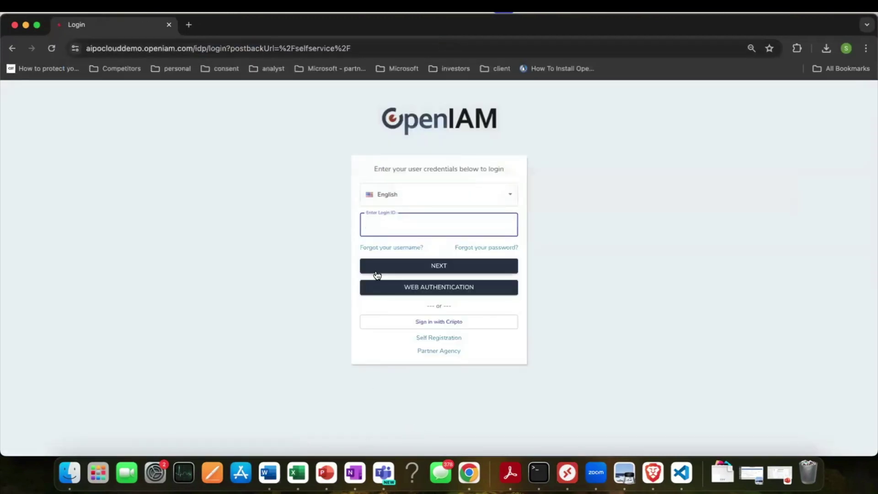
- Log in to Self-Service with the manager's login ID and the account password
type("jack.manager")
key("Return")
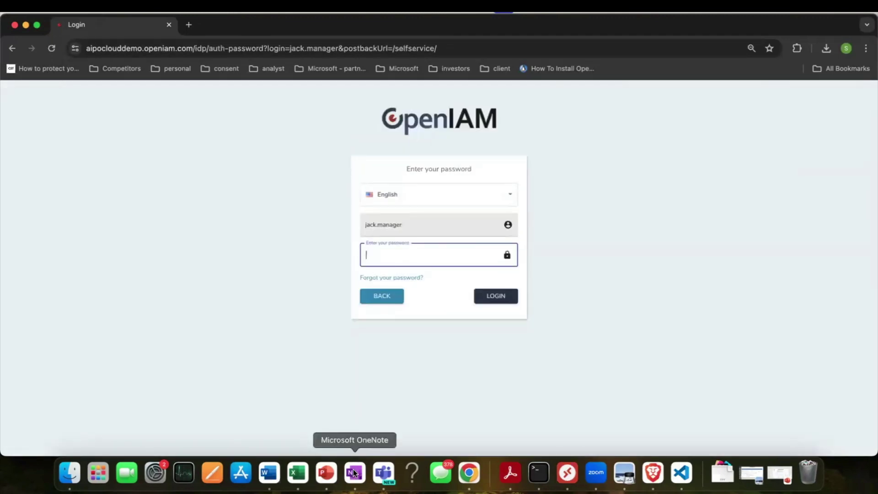
left_click(383, 472)
key("super+Tab")
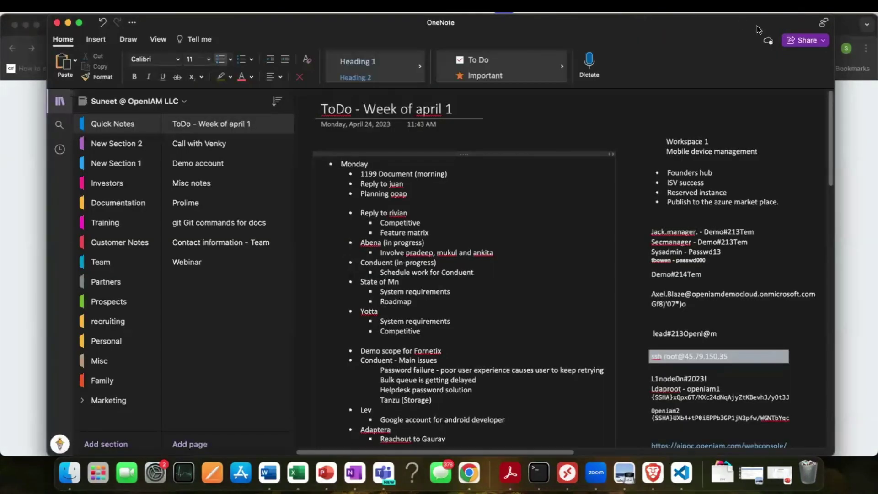
key("super+Tab")
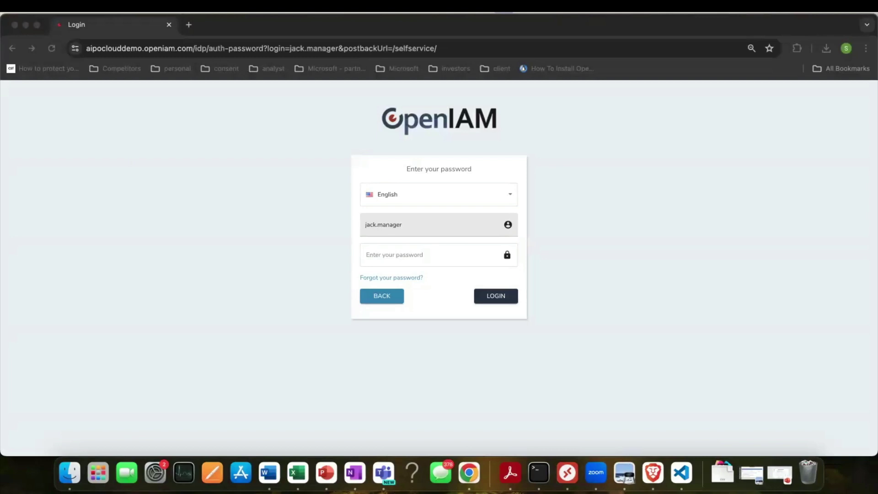
left_click(399, 256)
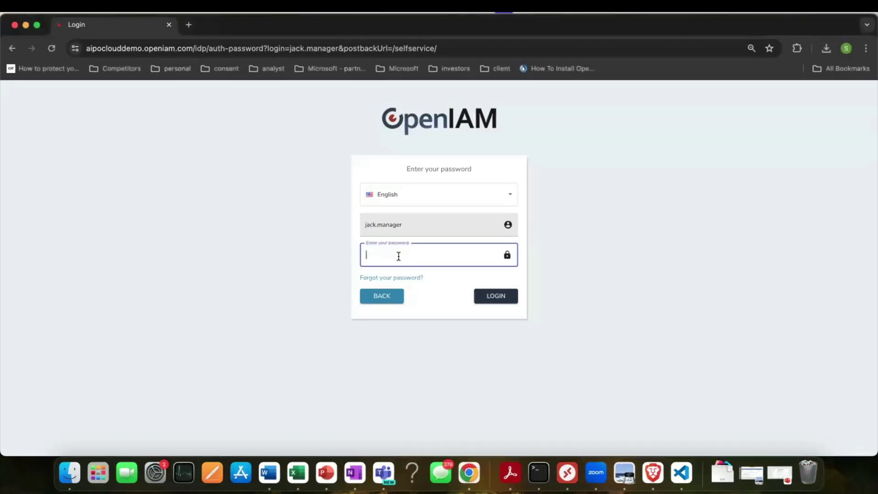
key("super+v")
left_click(503, 296)
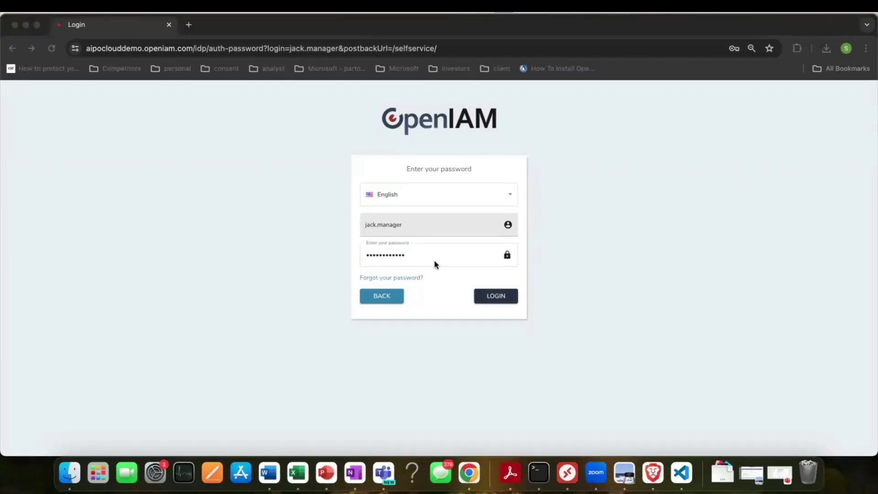
- Replace the incorrect password with the correct one and submit the login again
left_click(422, 255)
left_click_drag(421, 254, 355, 255)
key("super+v")
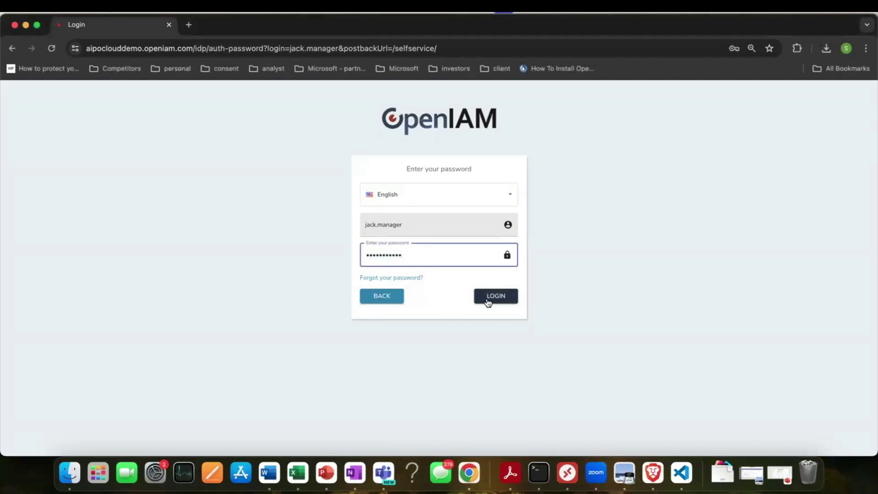
left_click(488, 297)
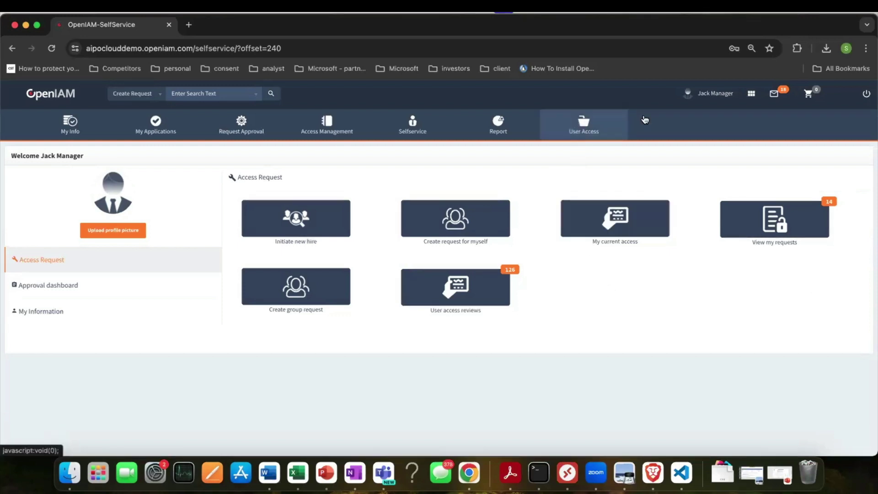
- Approve the Admin-to-Developer position-change review with iamadmin [GROUP] marked Do not approve
left_click(776, 94)
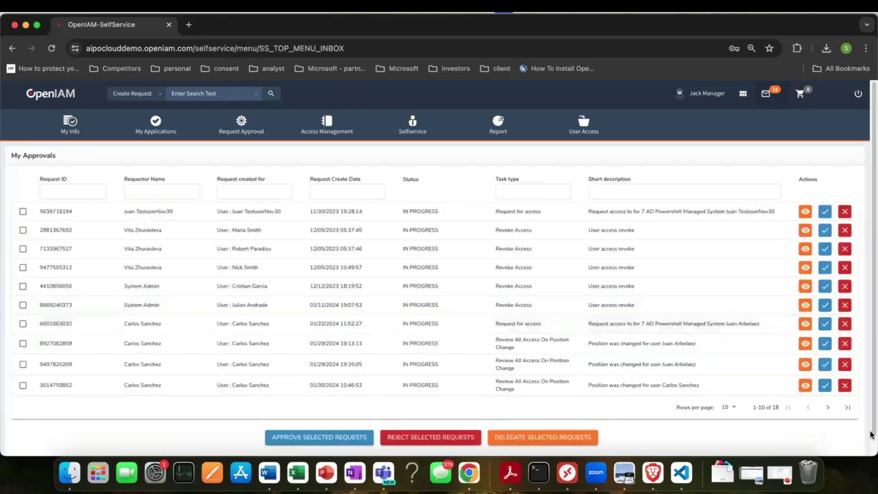
left_click(847, 407)
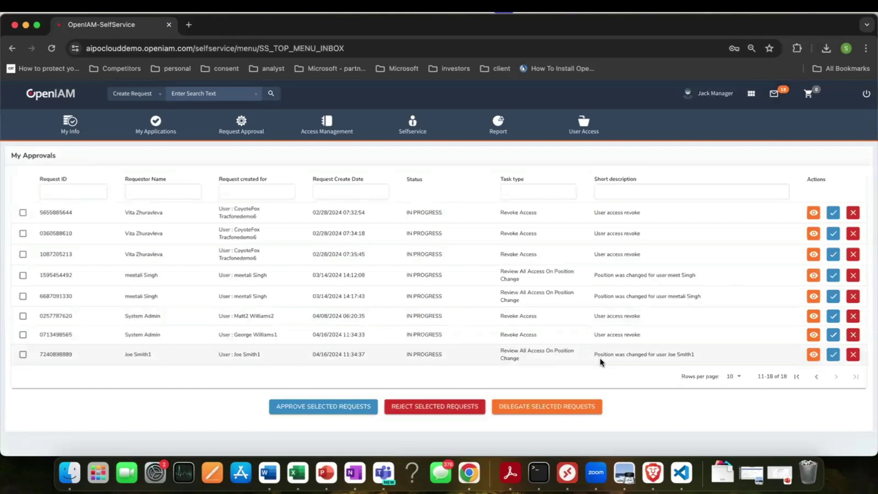
left_click(813, 355)
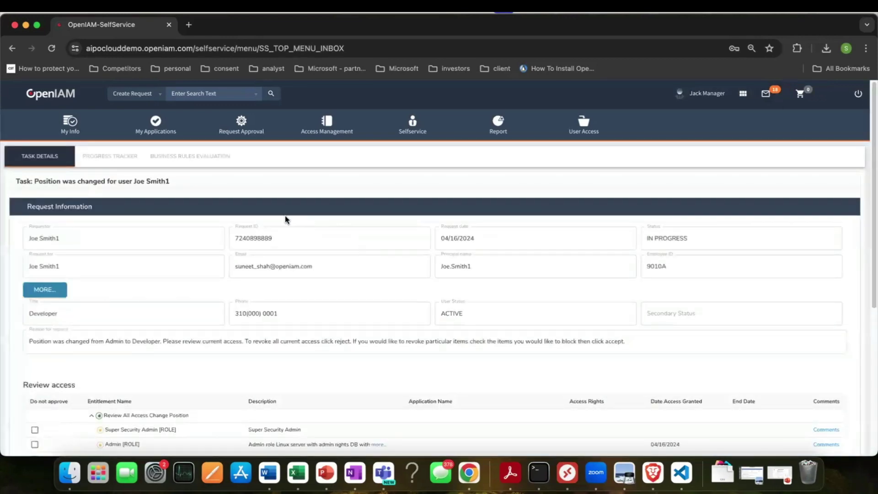
scroll(284, 220, "down", 5)
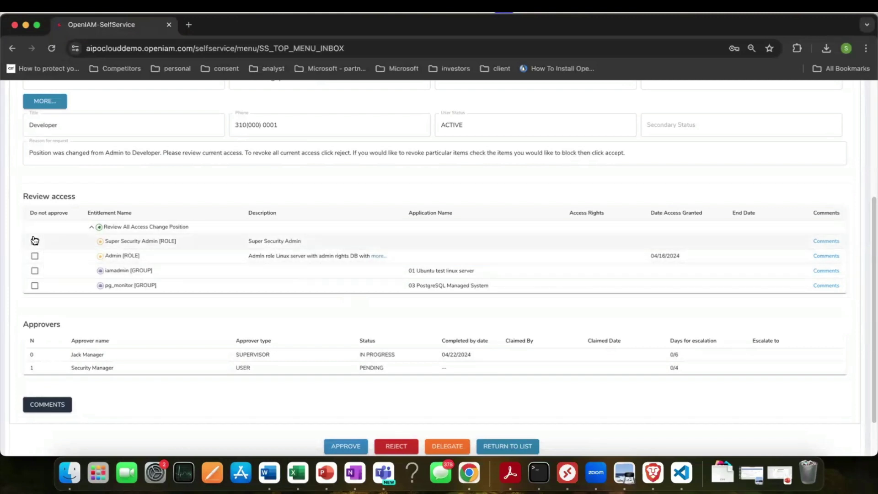
left_click(35, 272)
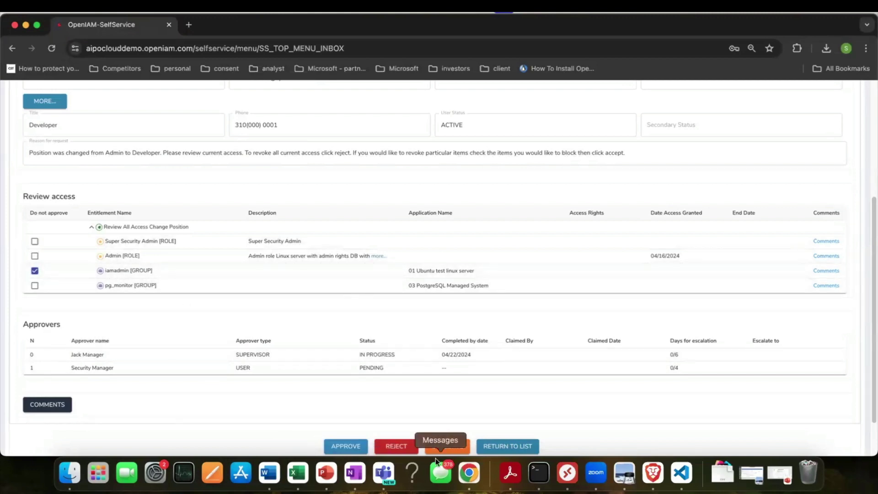
left_click(350, 446)
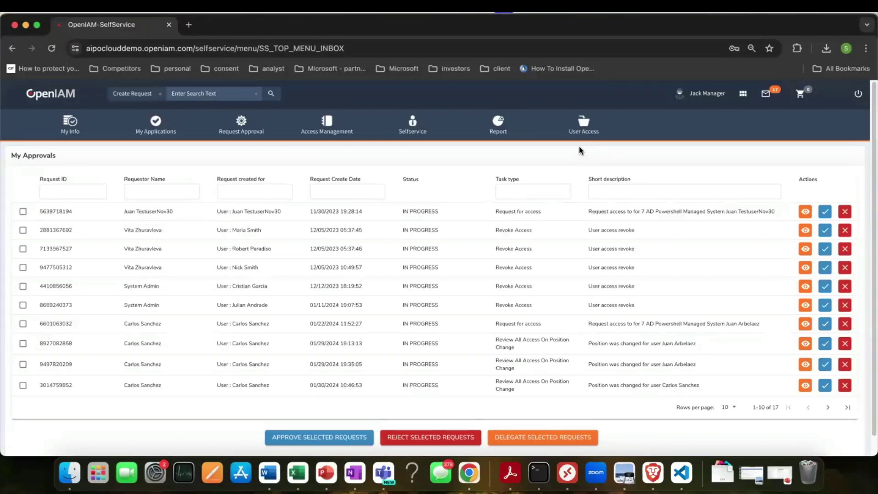
- Disable a direct report from View Direct Reports with reason 'test', then initiate a bulk request
left_click(585, 126)
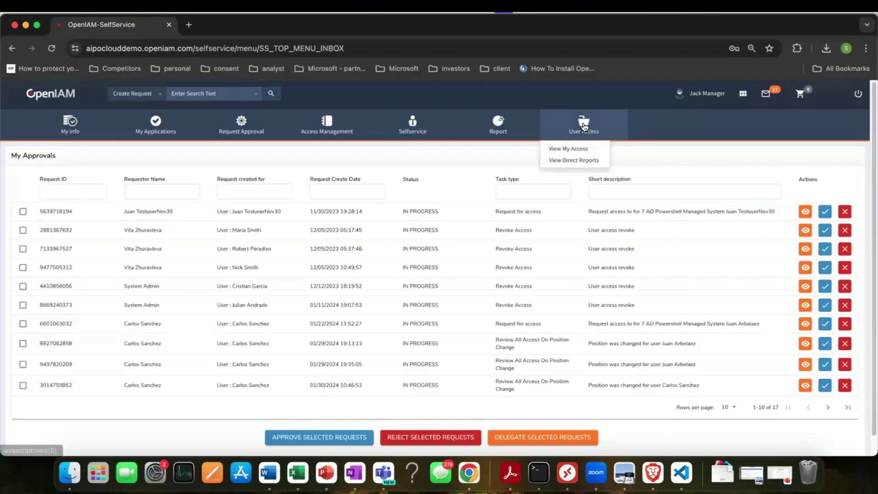
left_click(583, 160)
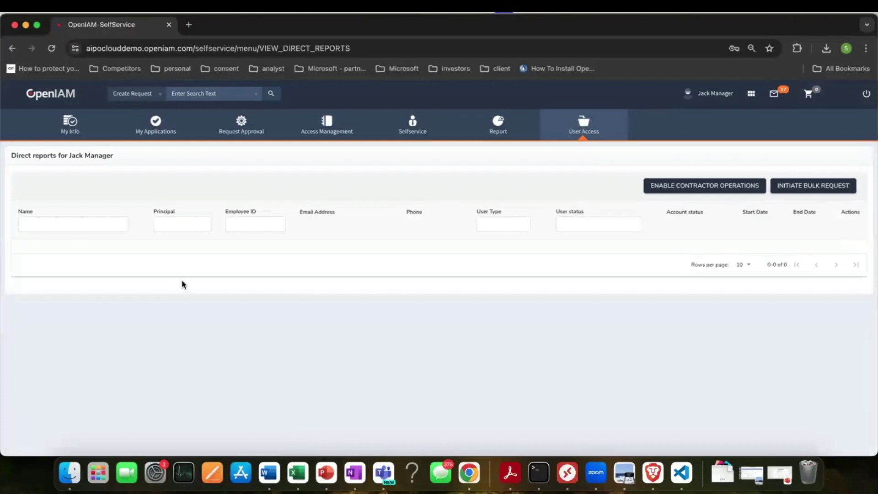
scroll(268, 312, "down", 3)
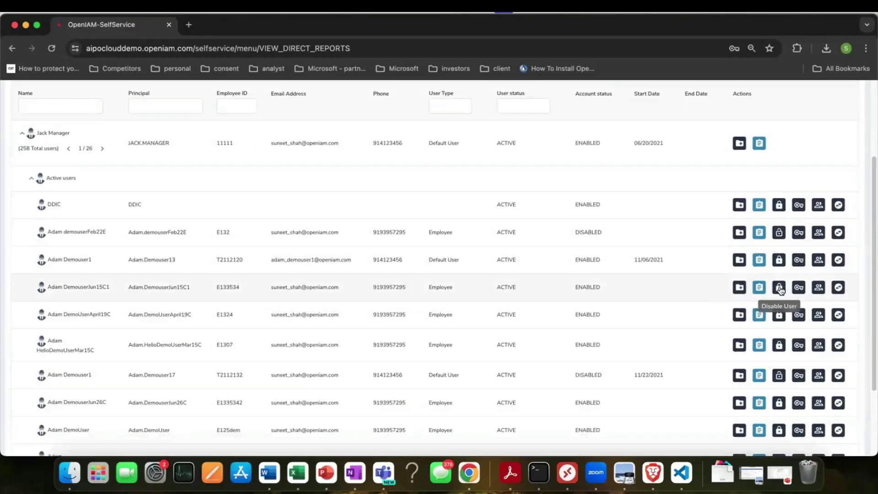
left_click(779, 287)
scroll(330, 142, "up", 3)
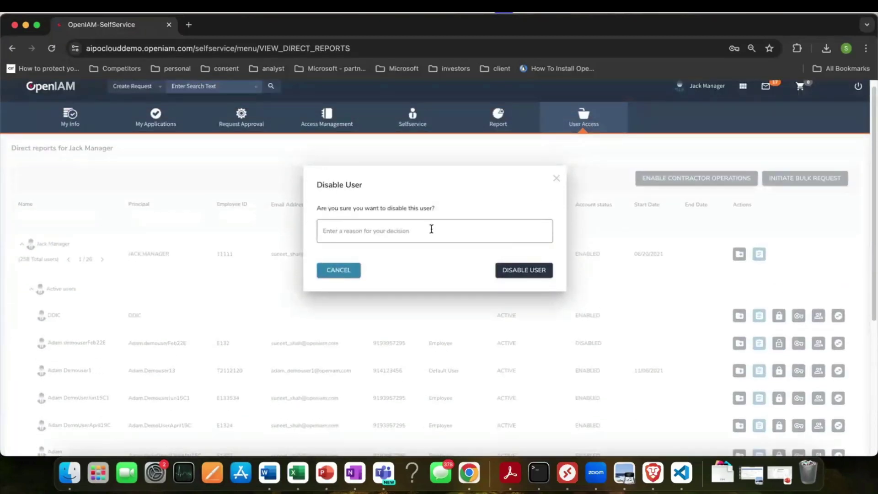
left_click(431, 229)
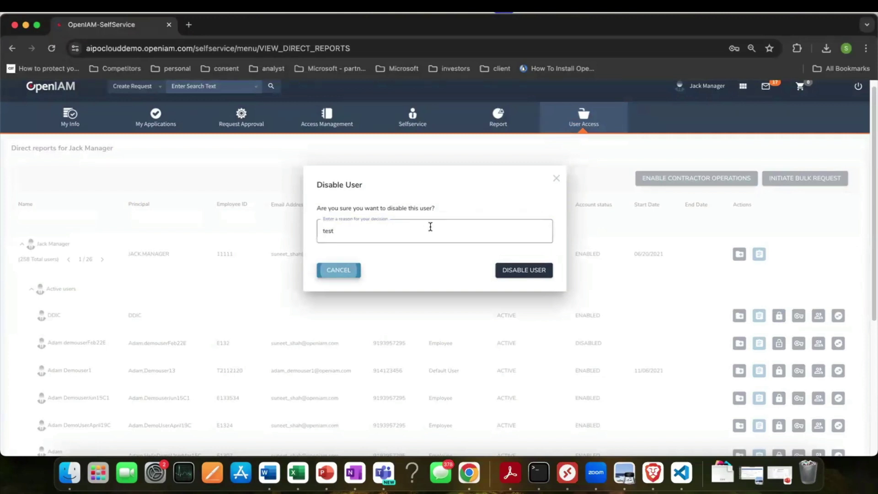
left_click(529, 270)
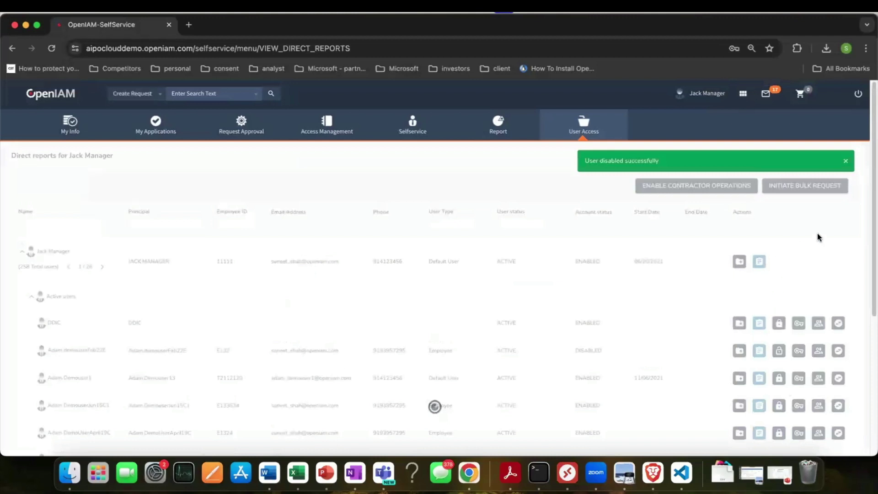
left_click(799, 188)
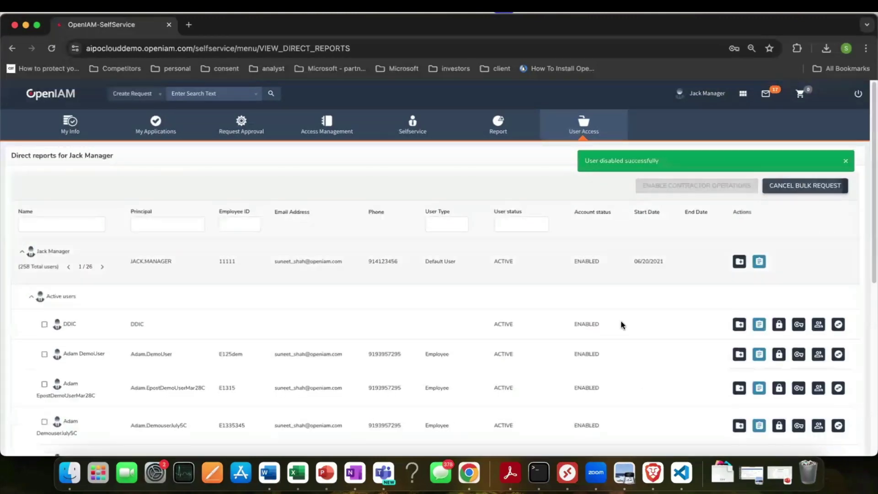
scroll(555, 304, "down", 4)
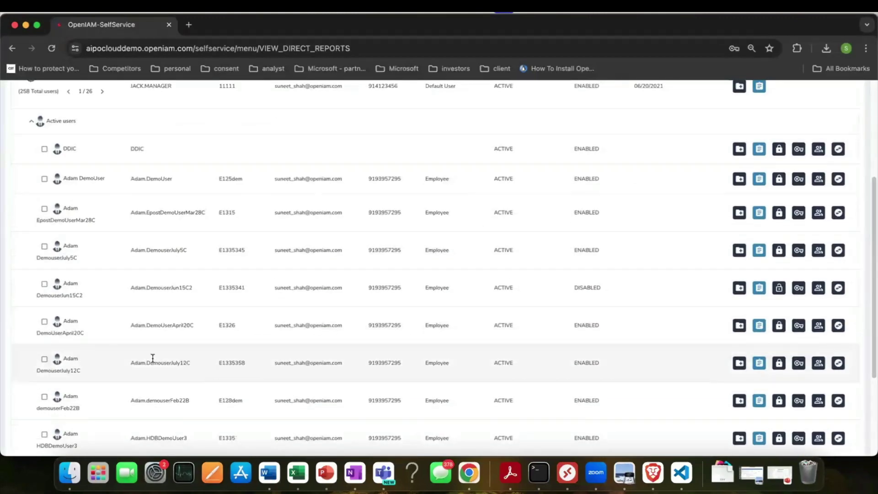
- Tick three direct reports, continue to the bulk options, then return to the Direct reports list
left_click(45, 321)
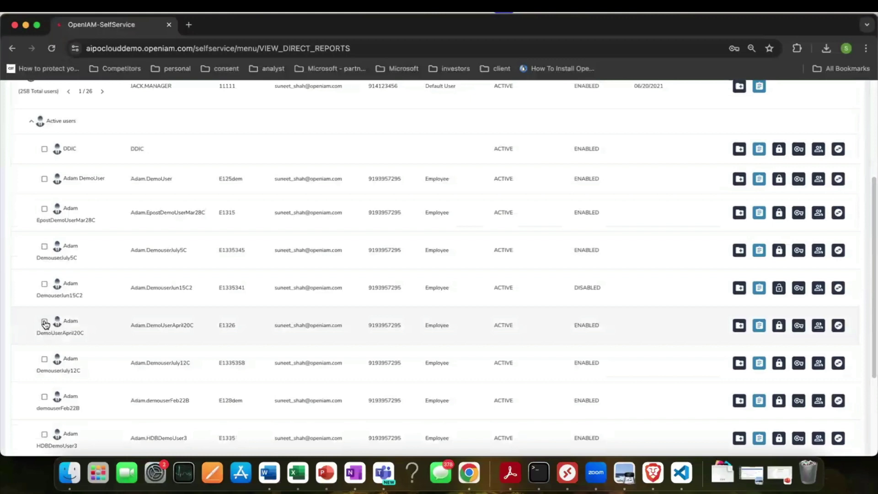
left_click(44, 359)
left_click(44, 396)
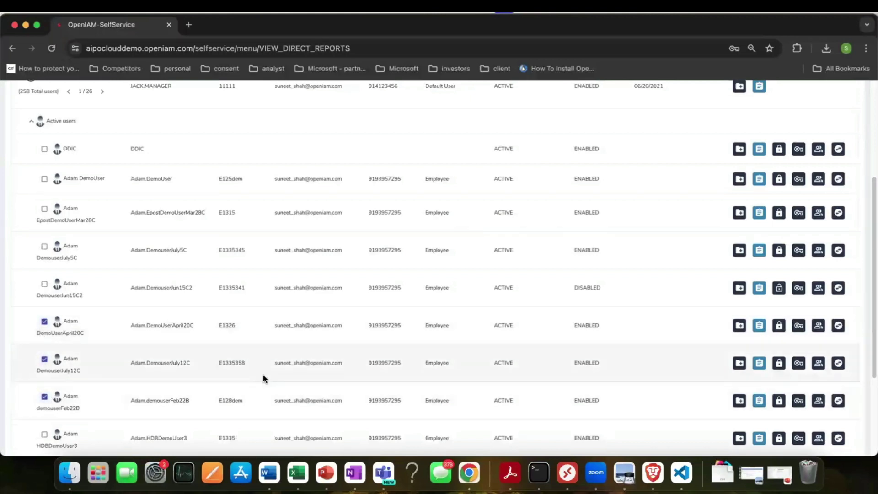
scroll(264, 377, "down", 3)
left_click(102, 414)
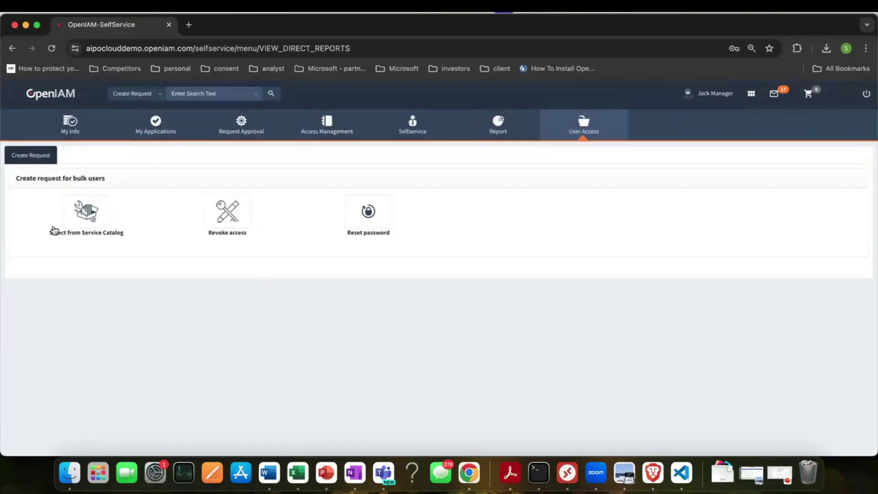
left_click(12, 48)
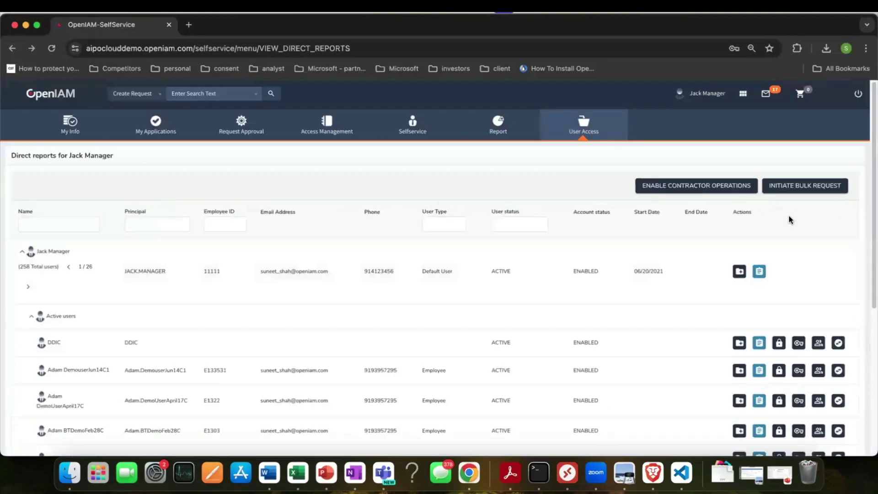
- Initiate a new bulk request with three direct reports checked, and continue
scroll(597, 240, "down", 10)
scroll(599, 237, "up", 10)
left_click(826, 191)
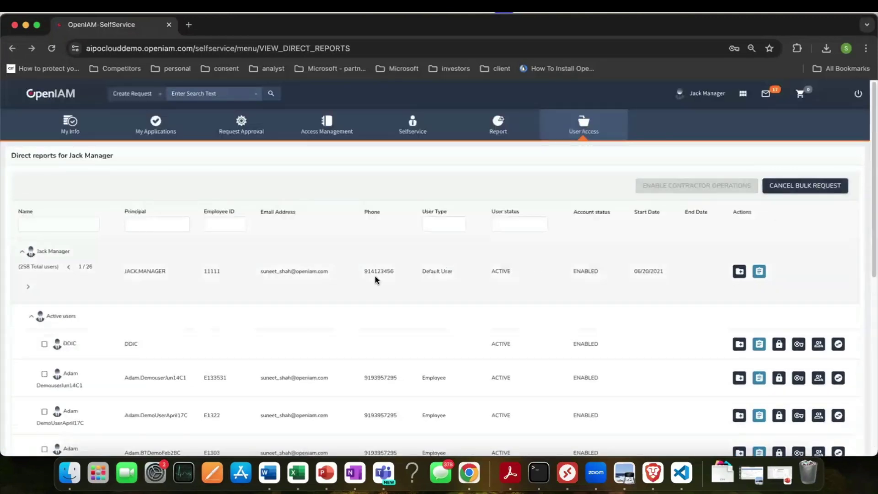
scroll(375, 276, "down", 5)
scroll(310, 291, "down", 3)
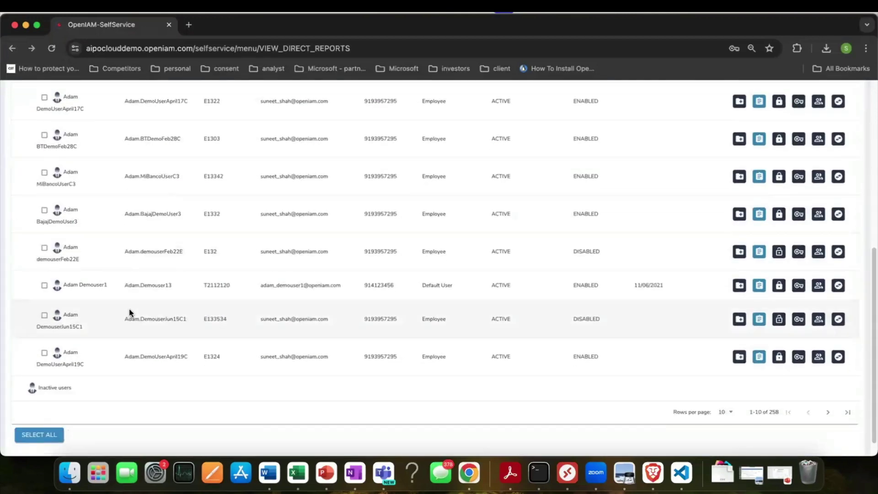
scroll(129, 312, "up", 3)
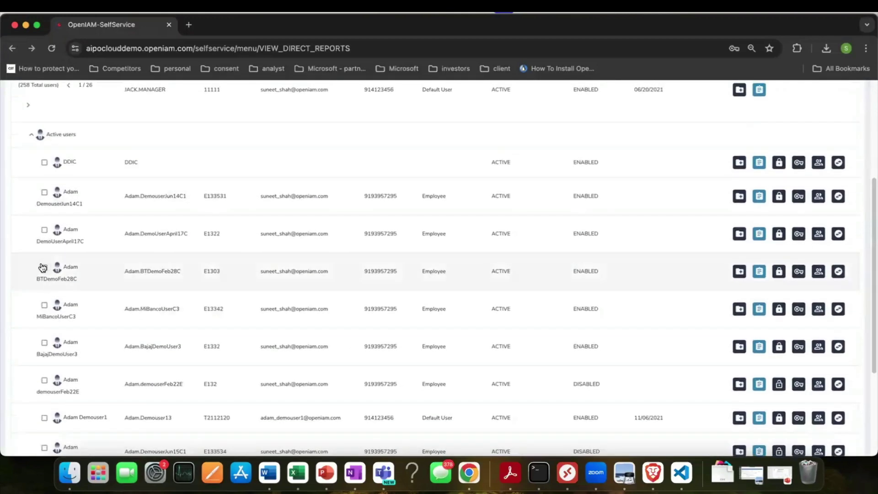
left_click(45, 268)
left_click(45, 305)
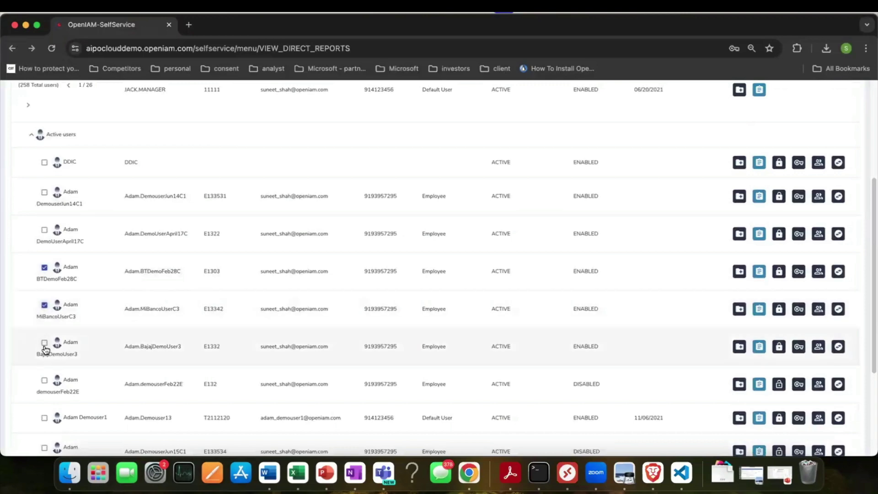
left_click(44, 342)
scroll(359, 323, "down", 5)
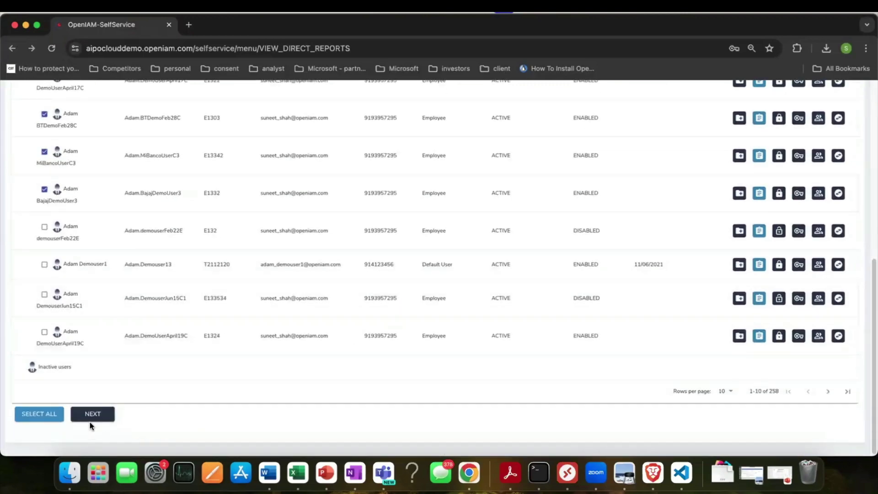
left_click(87, 417)
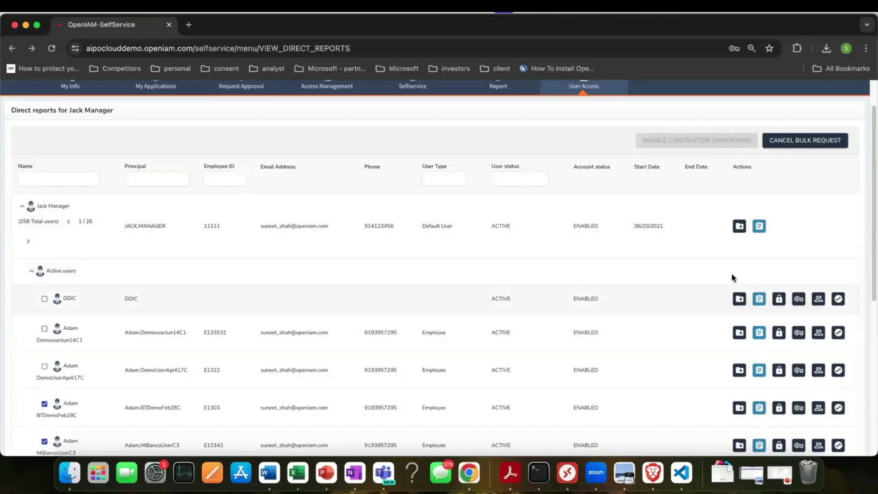
- Log out of OpenIAM Self-Service and return to the login page
scroll(723, 157, "up", 2)
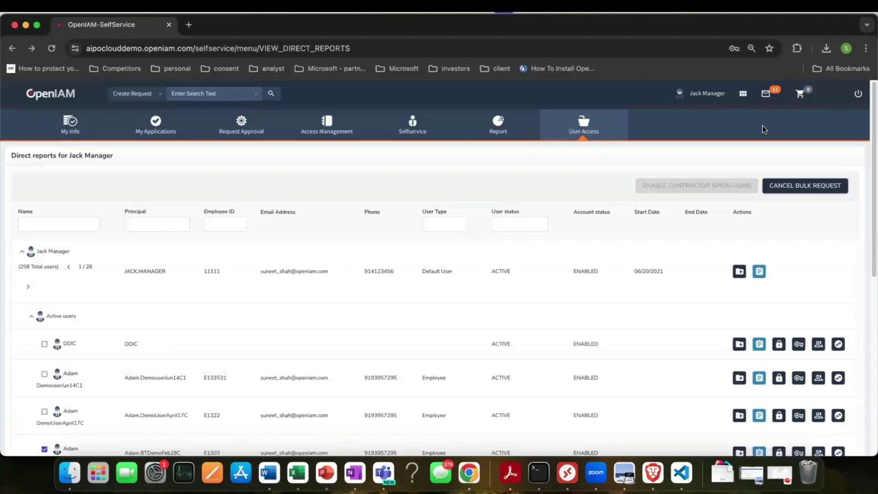
left_click(858, 93)
left_click(534, 158)
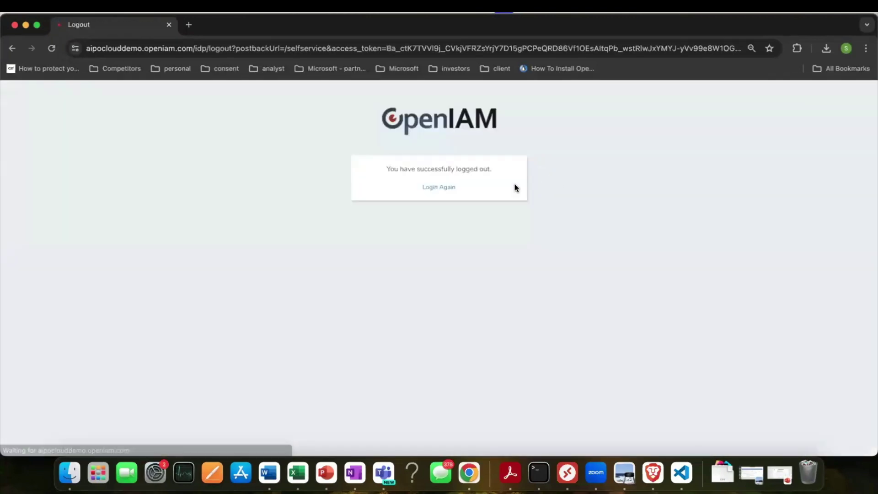
left_click(441, 187)
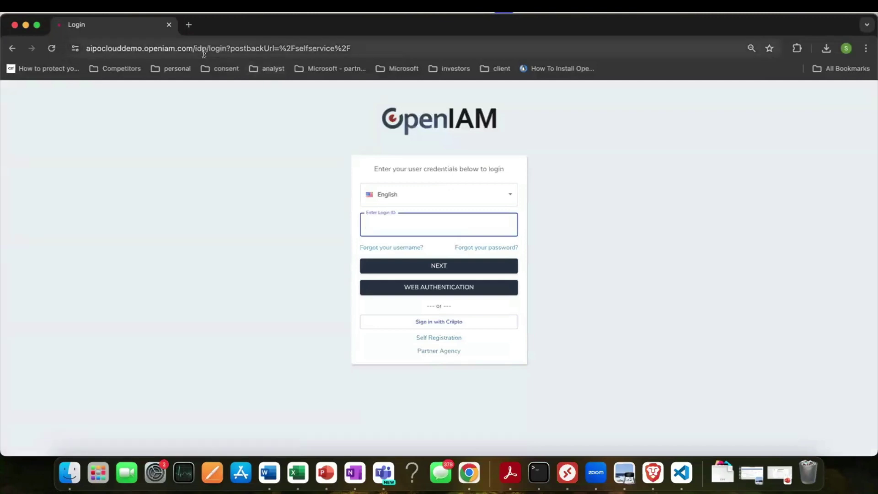
- Change the address from the self-service path to the Web Console login page
left_click_drag(197, 48, 394, 48)
key("BackSpace")
key("BackSpace")
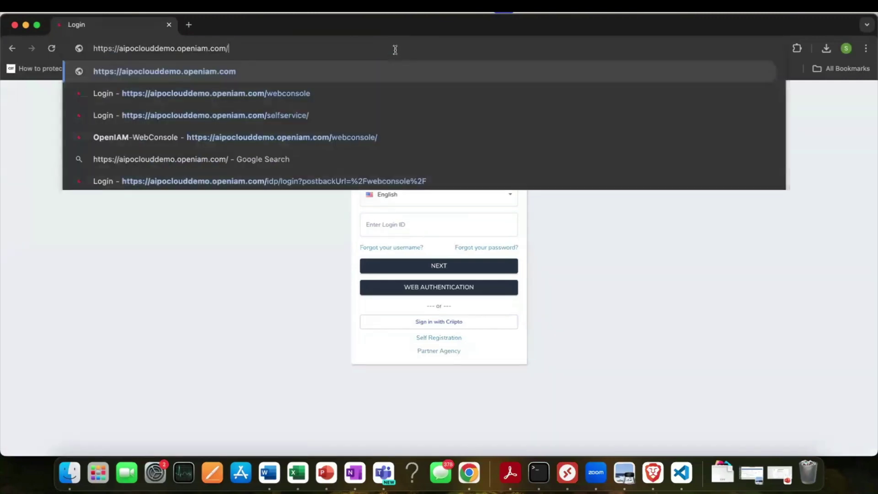
type("se")
key("BackSpace")
key("BackSpace")
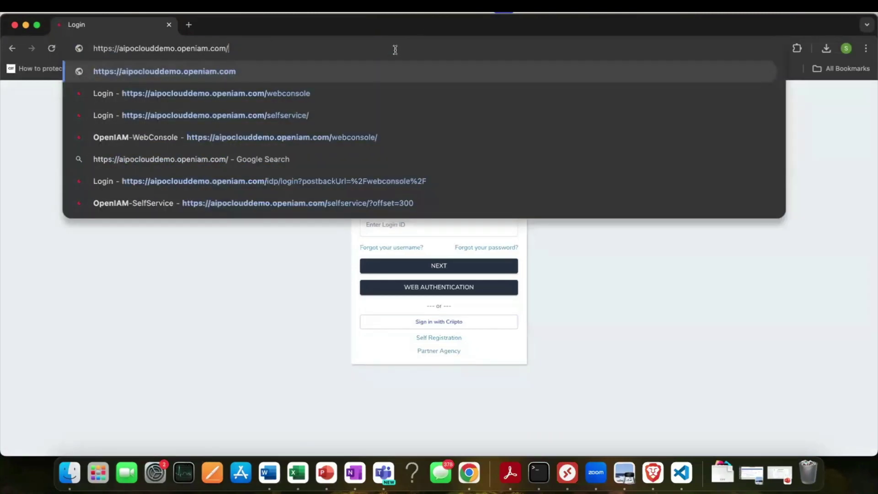
type("we")
key("Return")
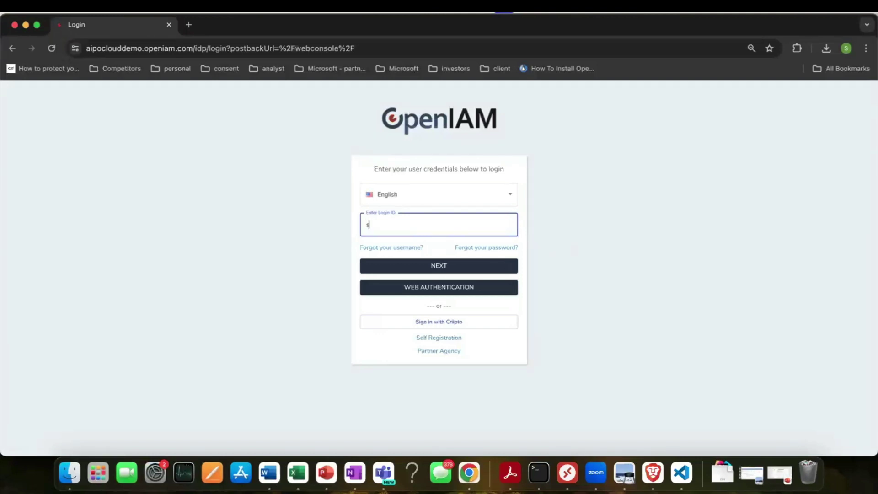
- Sign in to the Web Console as sysadmin with the administrator password
type("ysadmin")
key("Return")
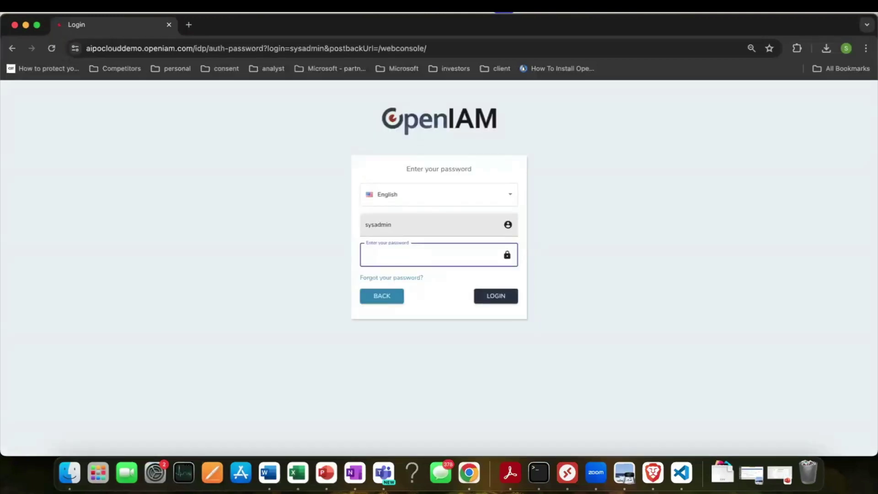
type("•••")
key("BackSpace")
key("BackSpace")
key("BackSpace")
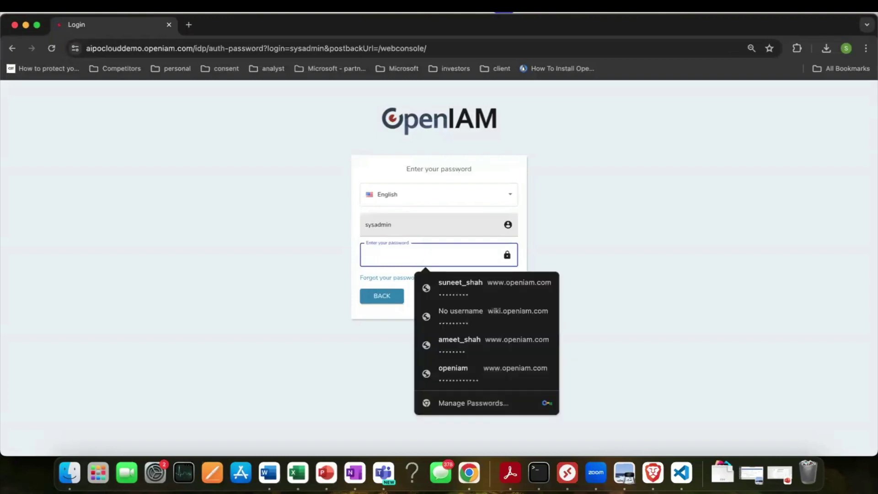
type("••••••")
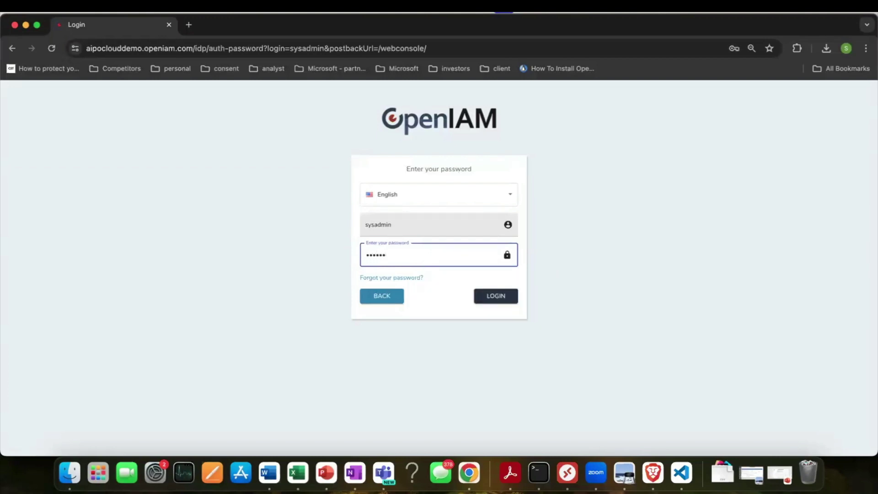
key("Return")
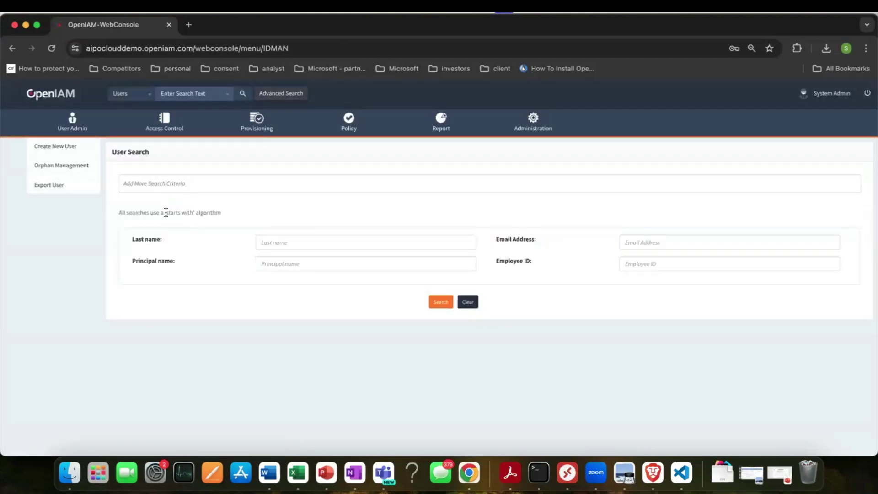
- Quick-search 'd', open the demo user's Edit User page, and browse the Administrative Actions list
left_click(190, 94)
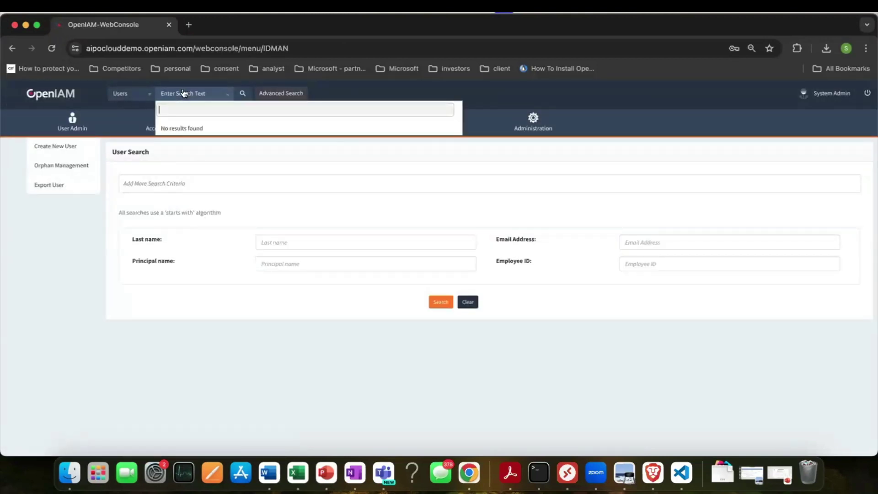
type("d")
left_click(196, 160)
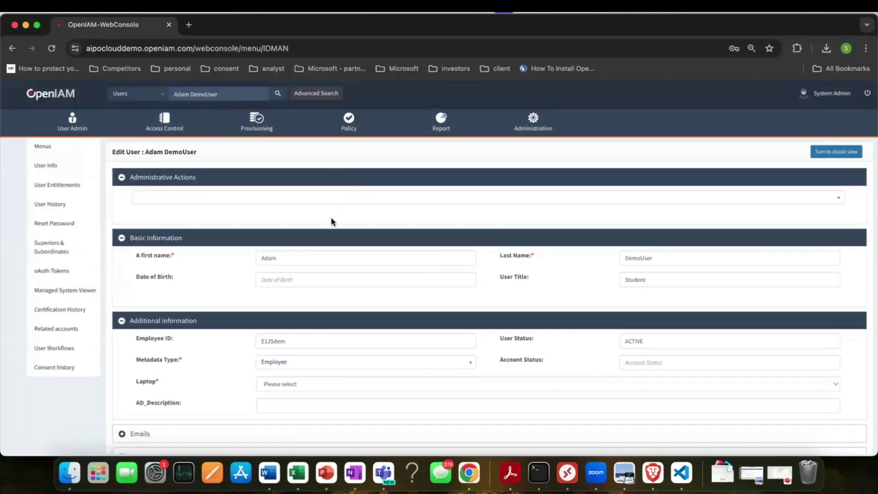
left_click(588, 197)
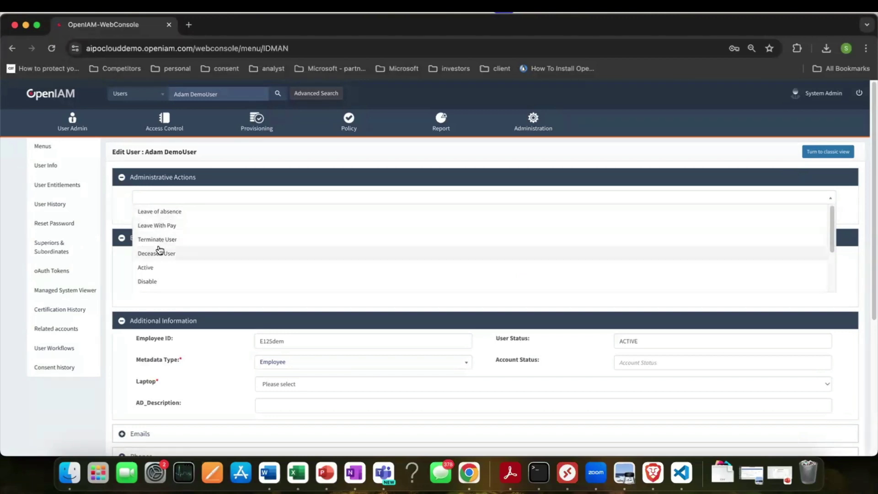
scroll(154, 259, "down", 3)
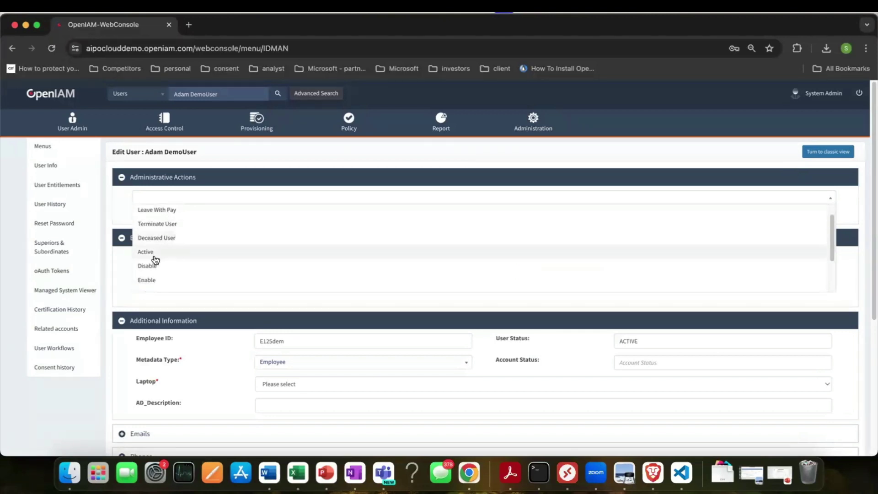
scroll(154, 261, "down", 2)
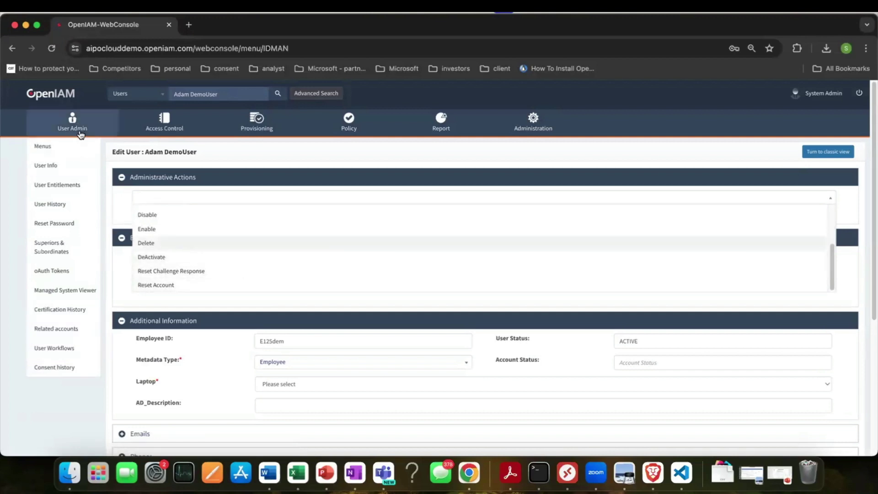
- On User Bulk Operations, search for users with last name 's'
mouse_move(81, 133)
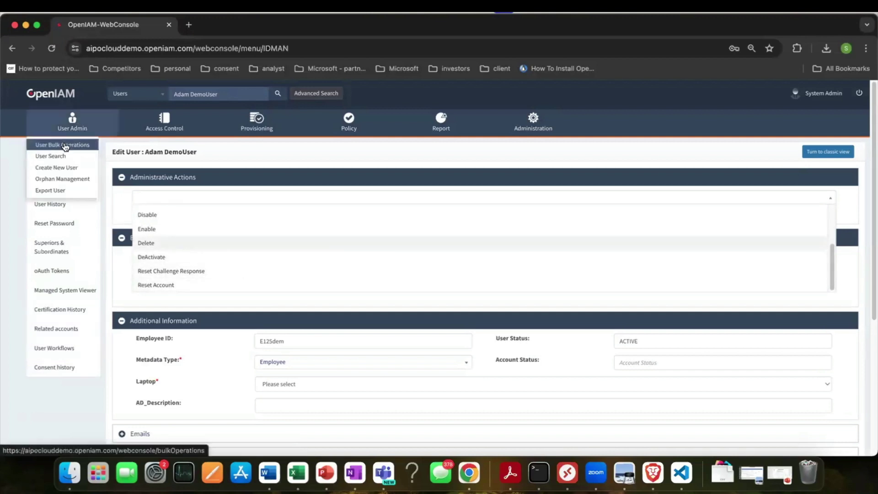
left_click(62, 145)
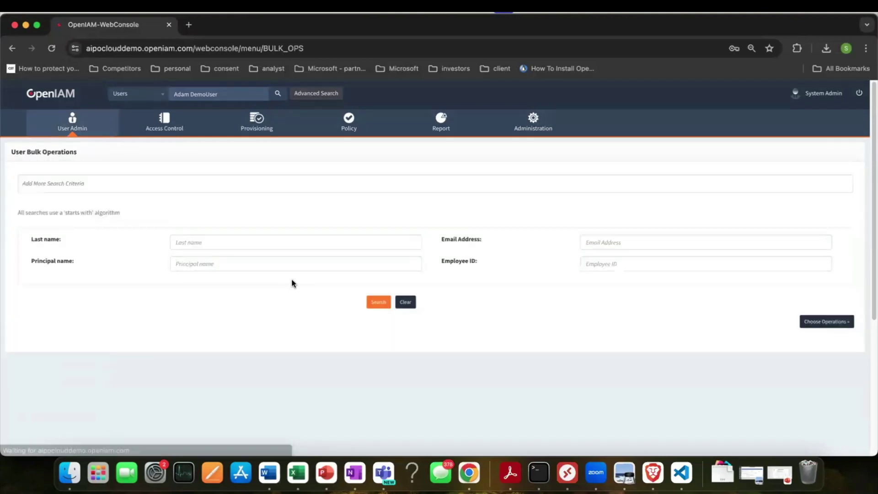
left_click(232, 237)
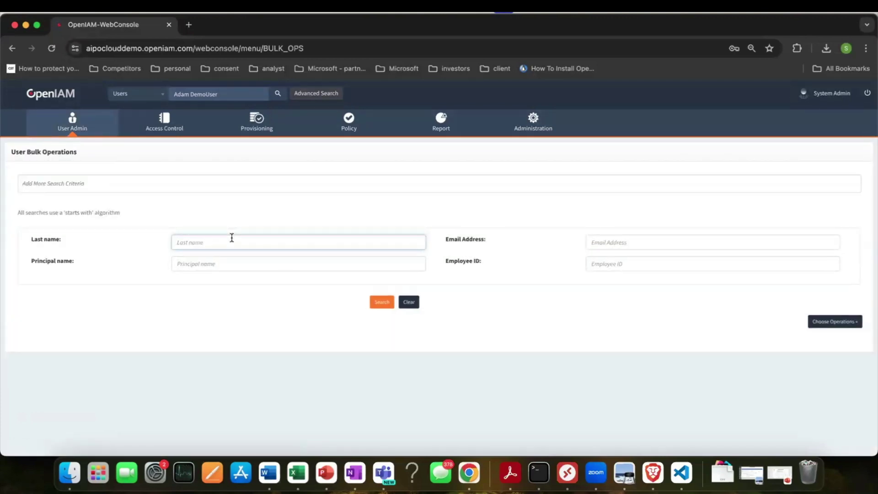
type("s")
left_click(382, 302)
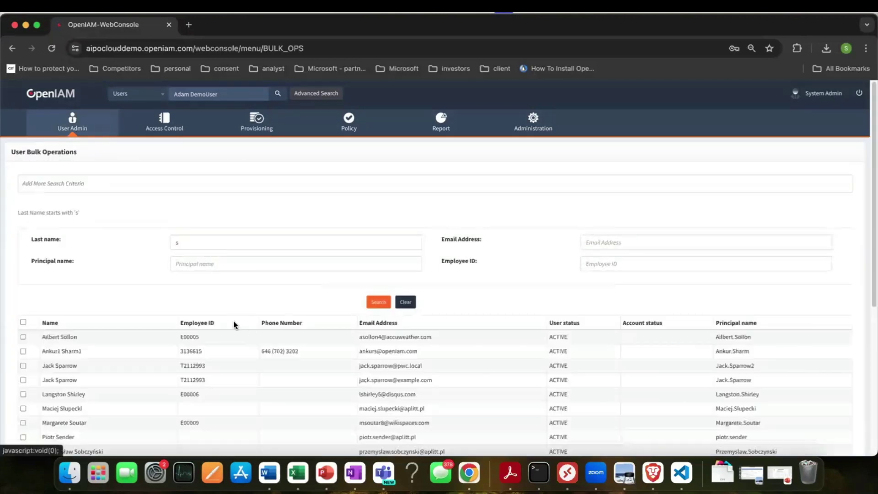
- Select the second and third listed users, proceed to Choose Operations, and leave the object type unset
left_click(23, 351)
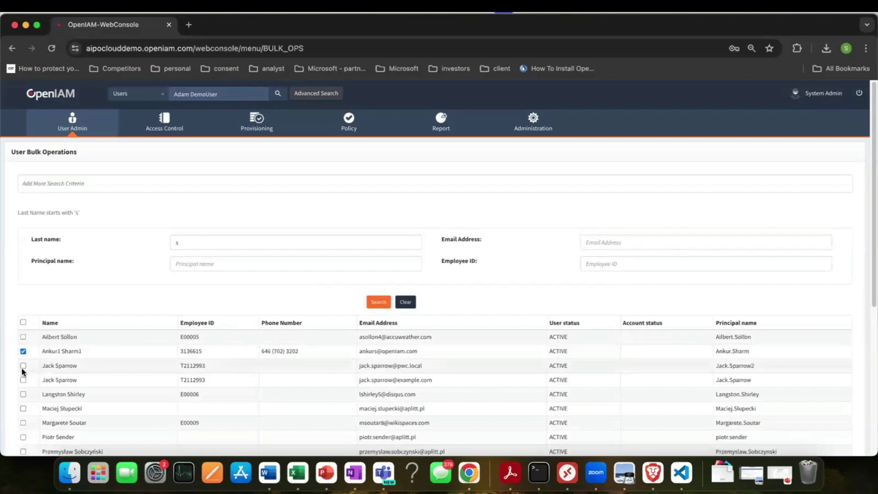
left_click(23, 366)
scroll(259, 359, "down", 5)
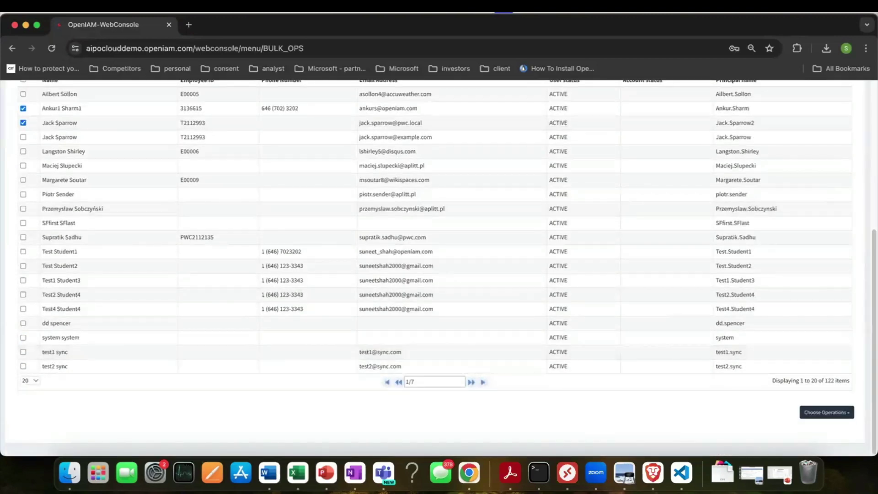
left_click(835, 413)
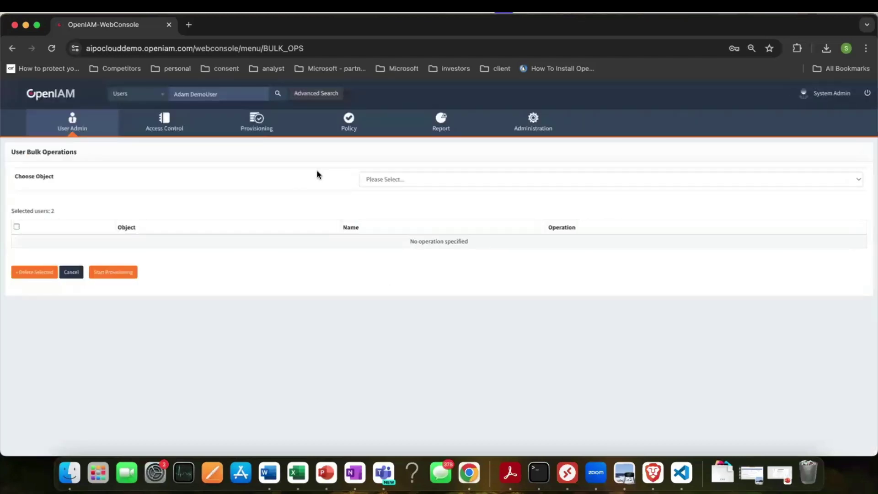
left_click(391, 180)
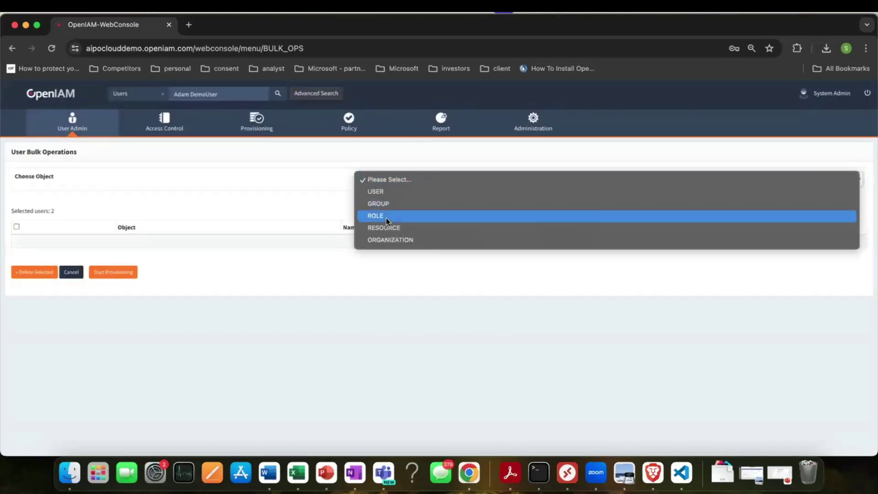
left_click(302, 311)
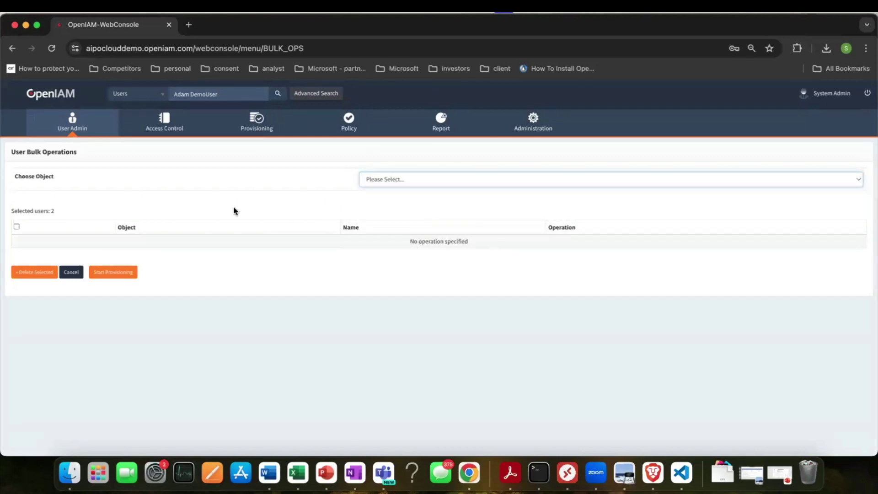
left_click(74, 121)
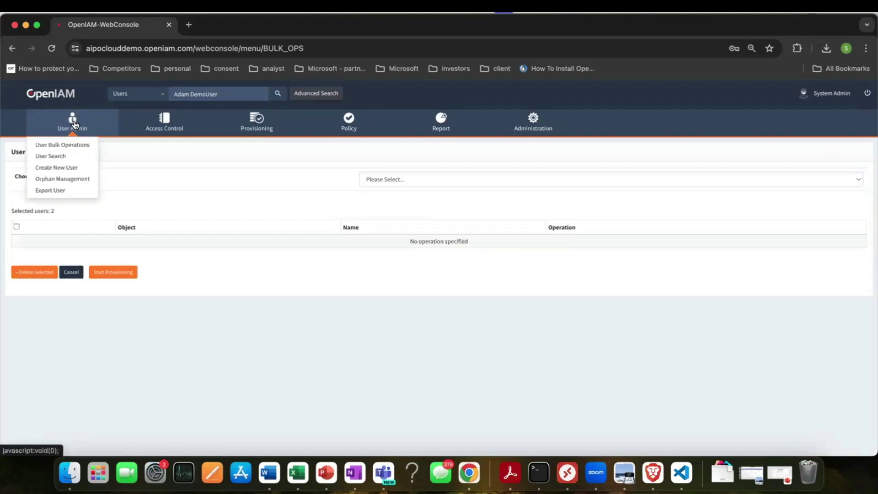
- Open the Log Viewer from User Search and search to list all audit log records
left_click(51, 156)
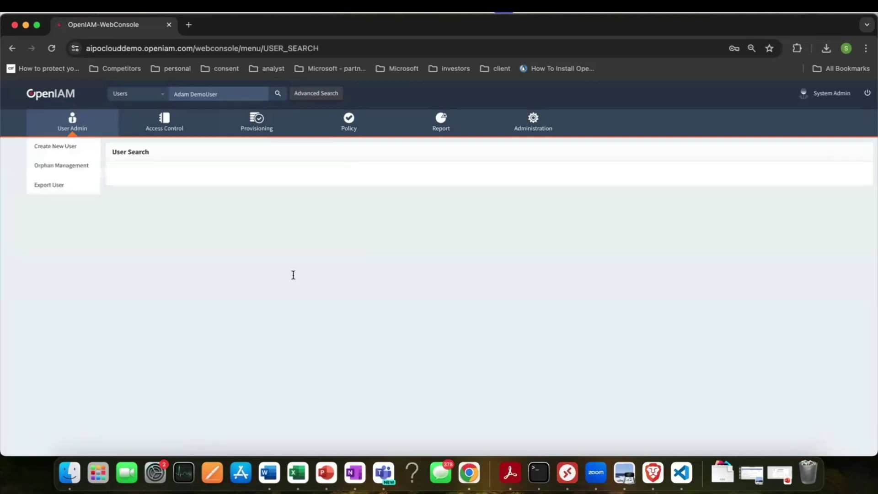
mouse_move(534, 123)
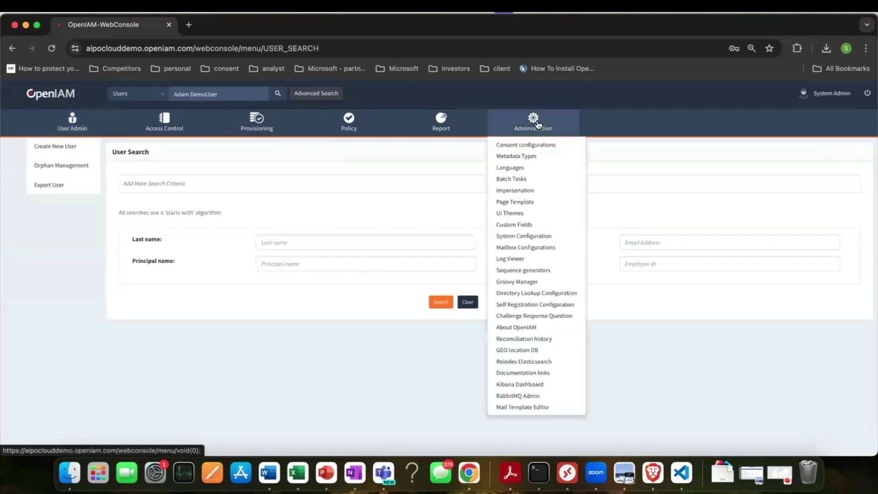
left_click(529, 258)
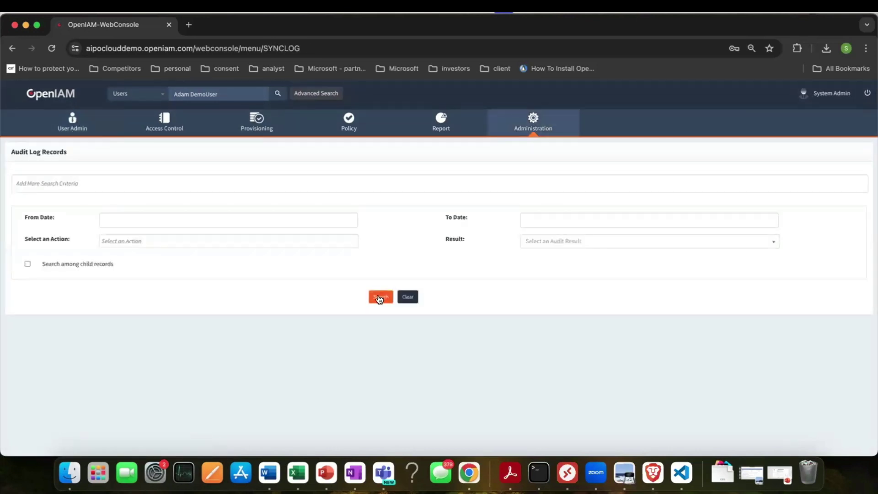
left_click(381, 296)
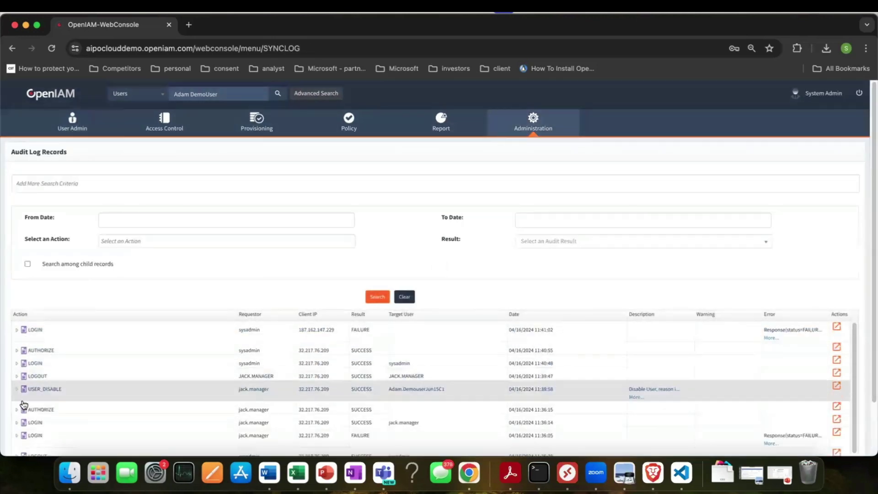
scroll(61, 391, "down", 1)
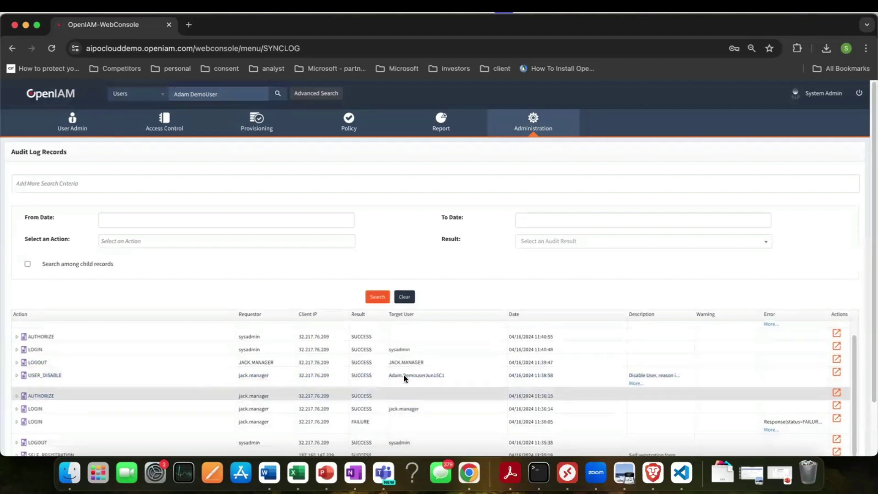